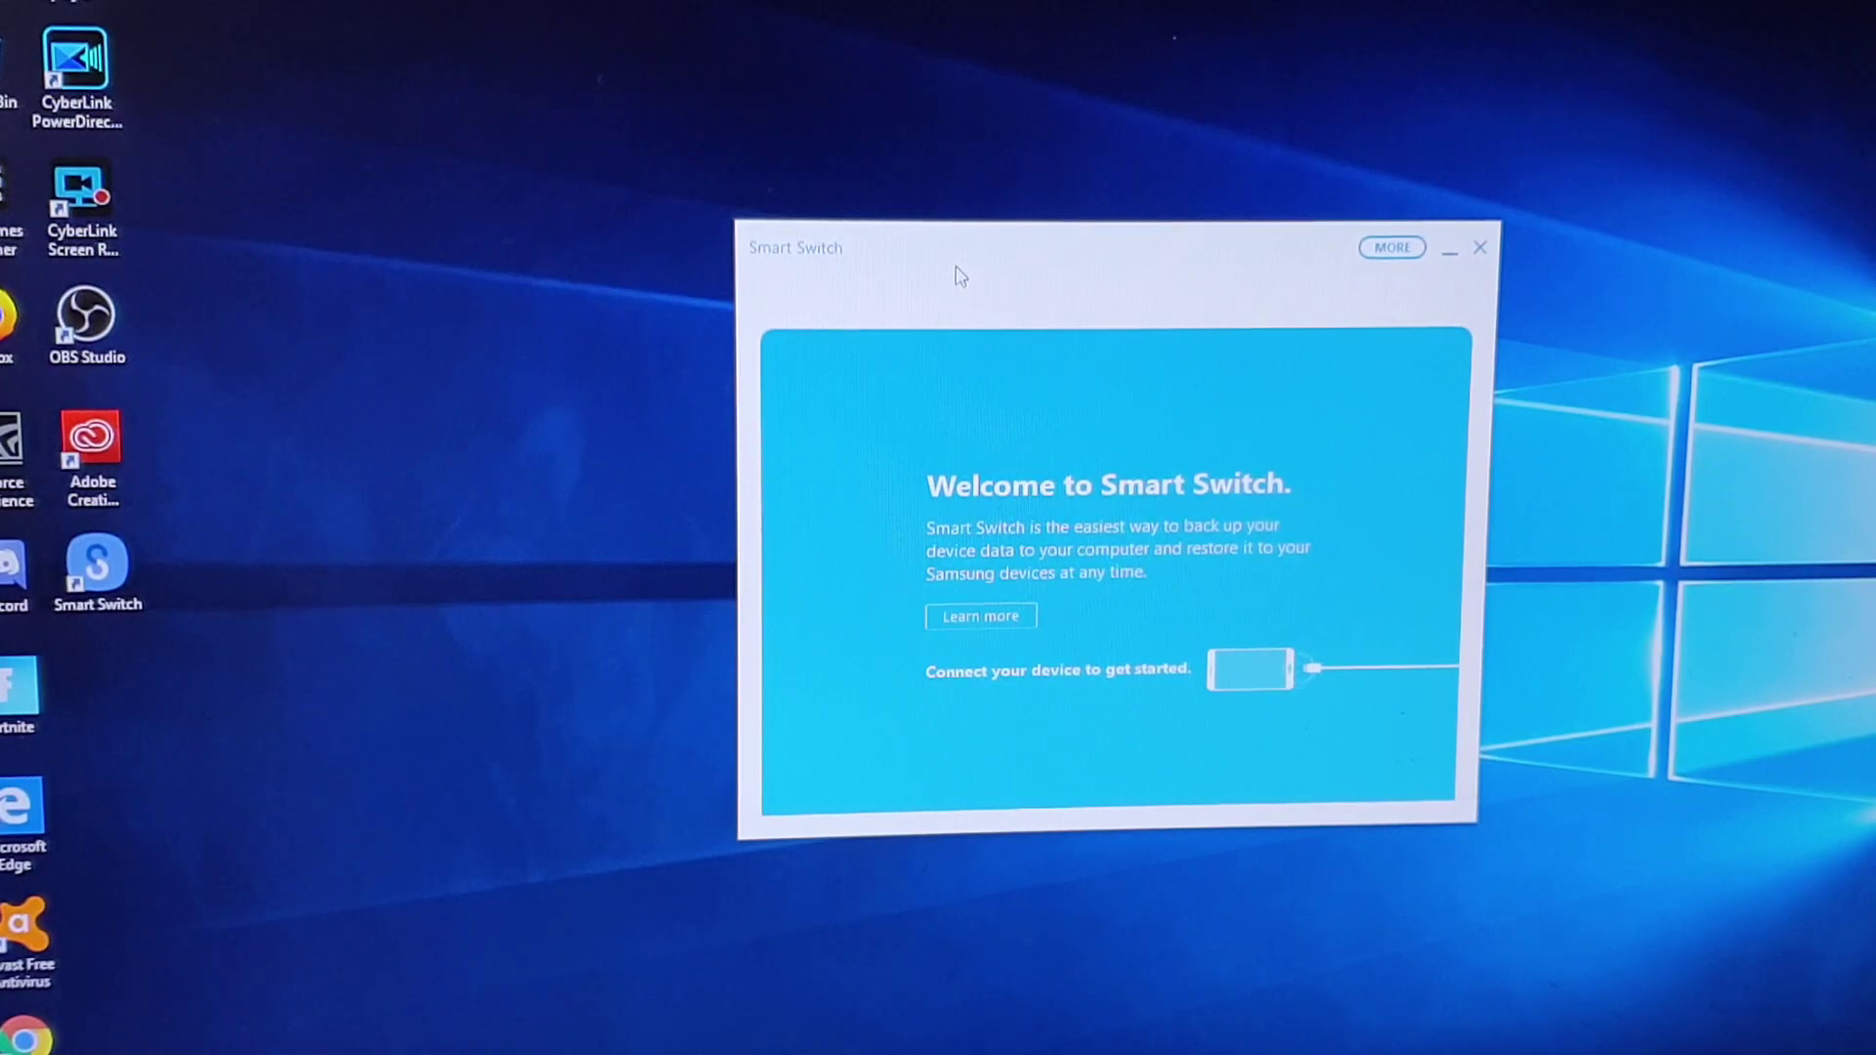
Step: Shift the Smart Switch window slightly left while connecting the Galaxy S10+
drag(965, 264, 948, 263)
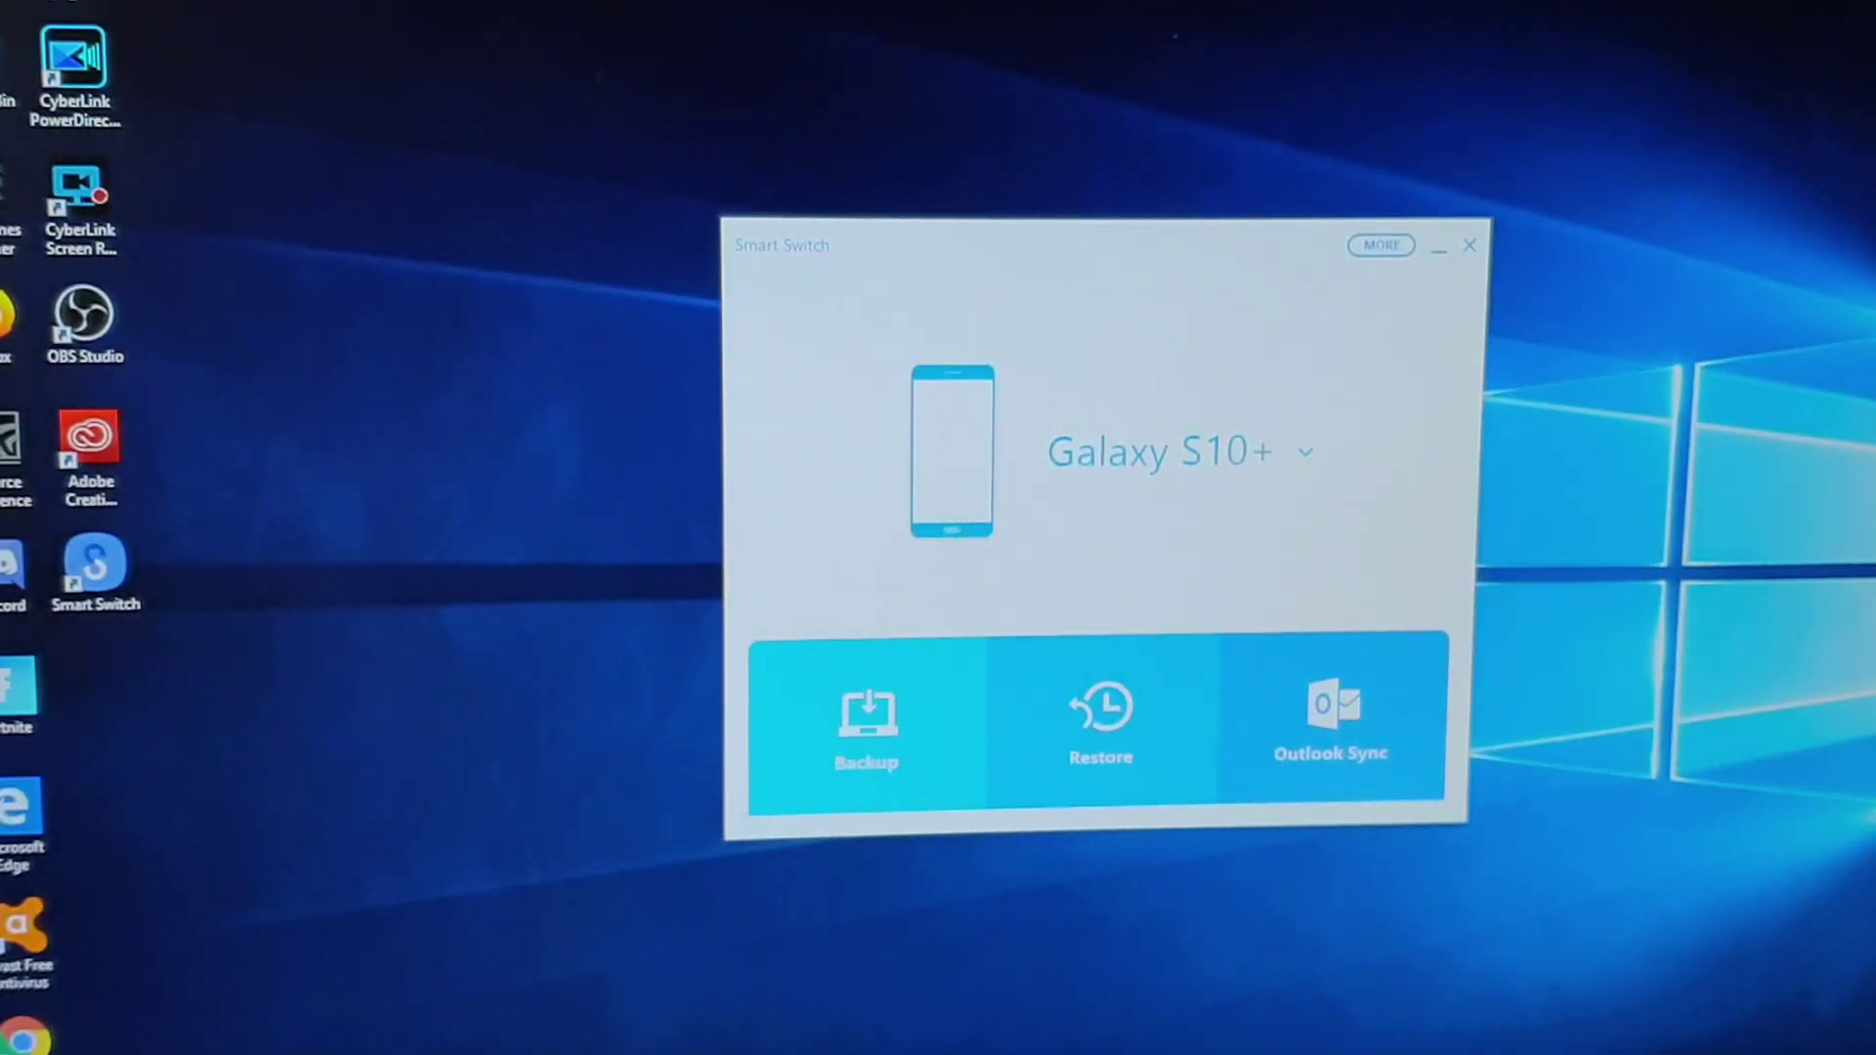
Step: Back up the Galaxy S10+ to the PC, briefly checking its model and Android details
click(888, 765)
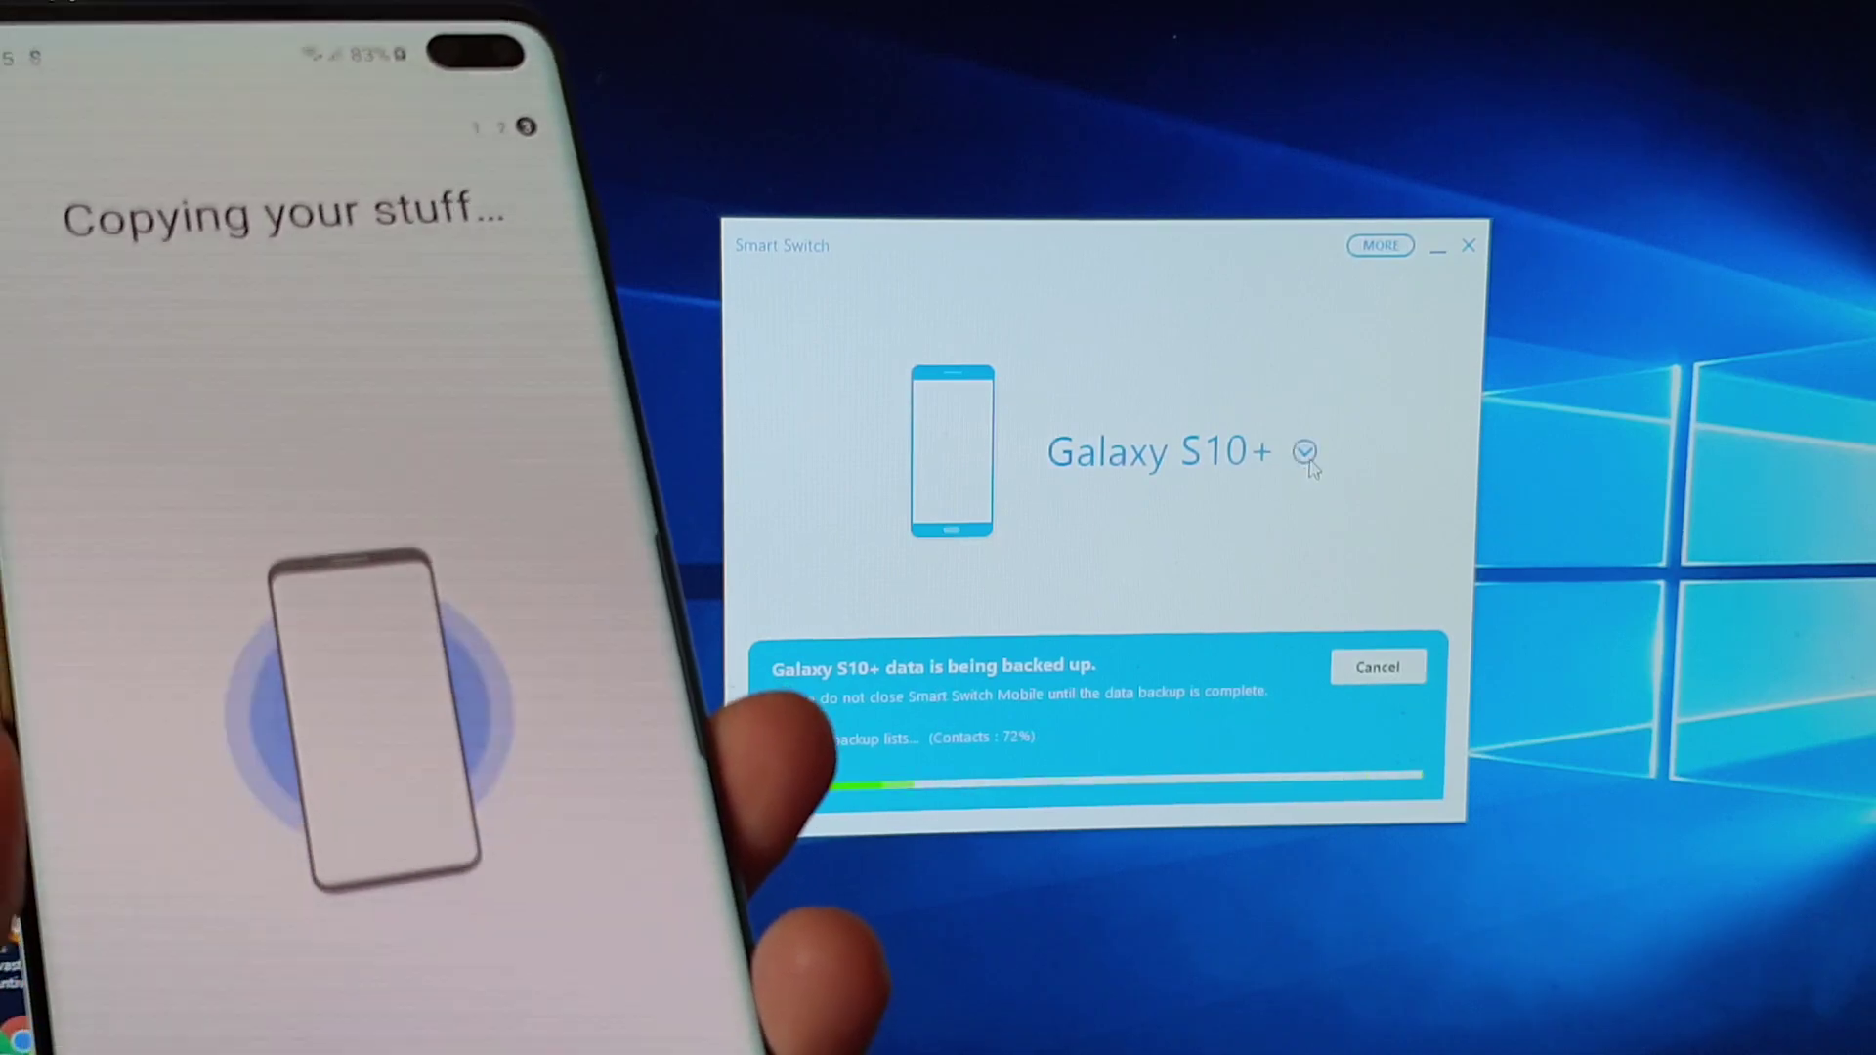
click(1306, 454)
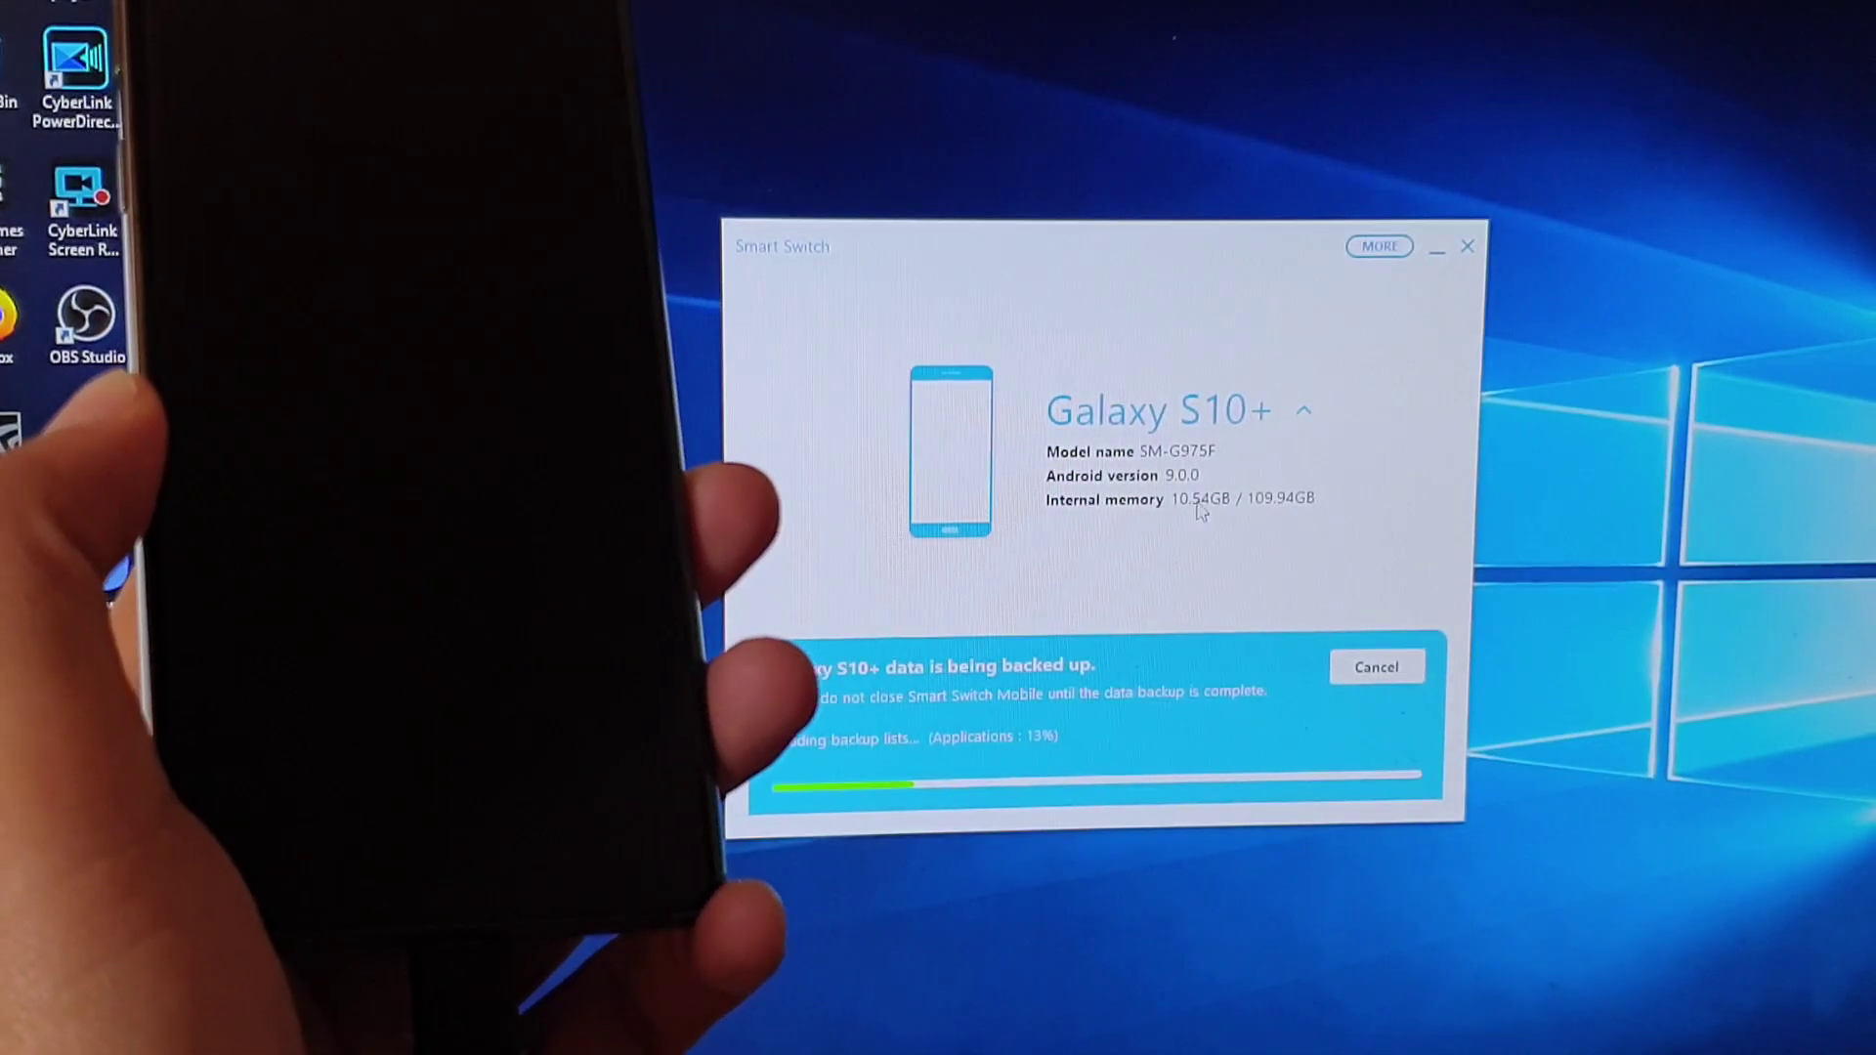
click(1303, 413)
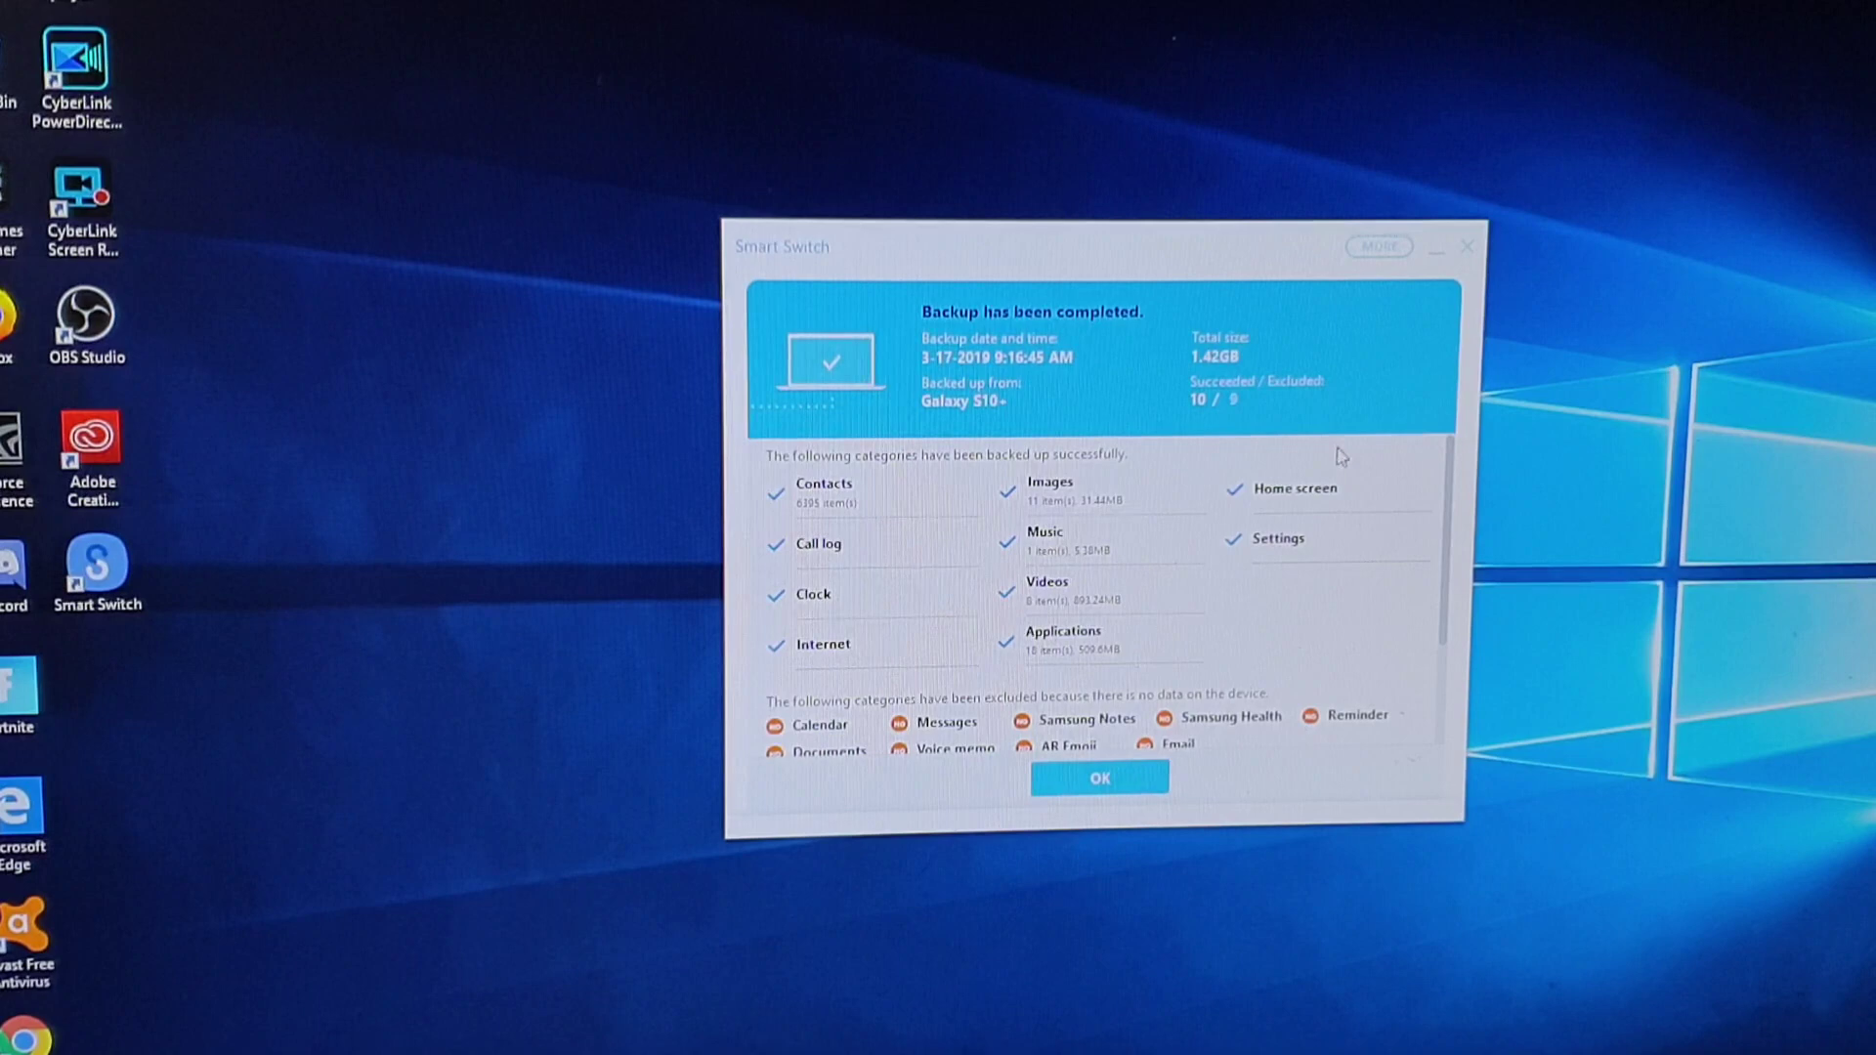
drag(1451, 457, 1456, 466)
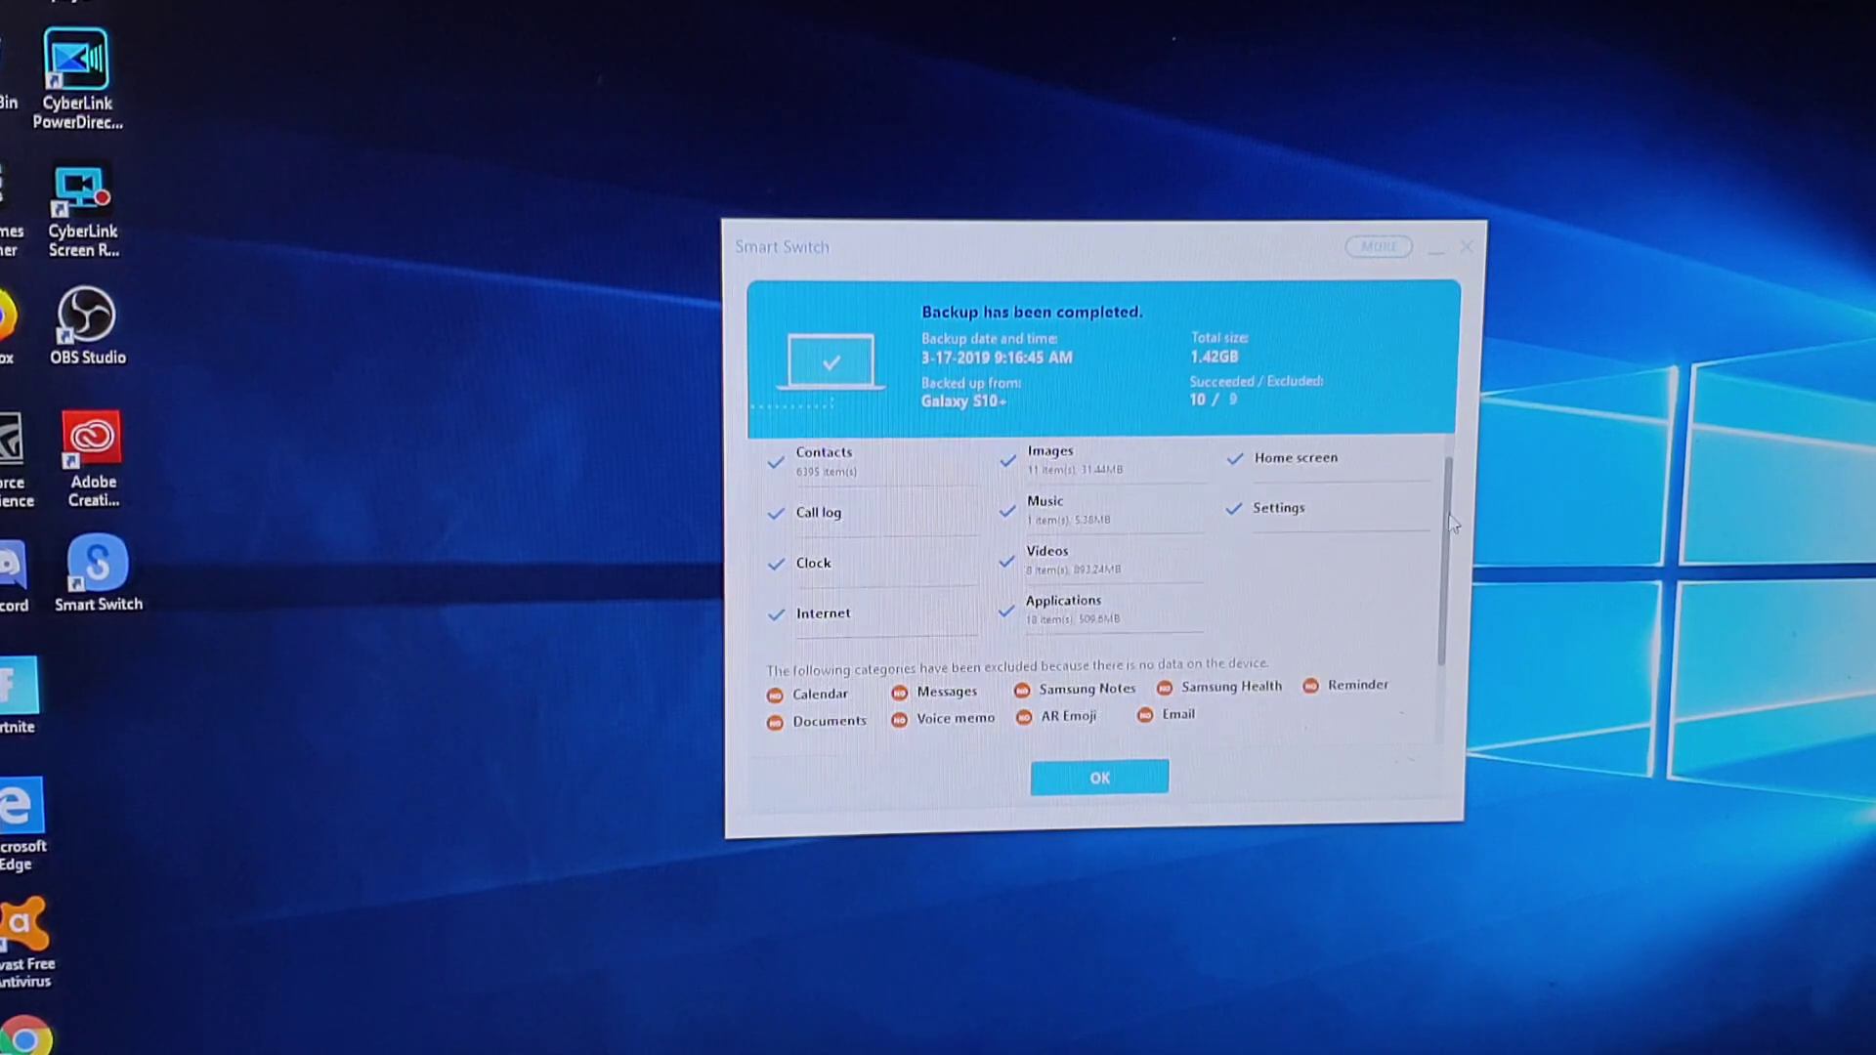
scroll(1448, 510, down, 2)
scroll(1454, 495, up, 3)
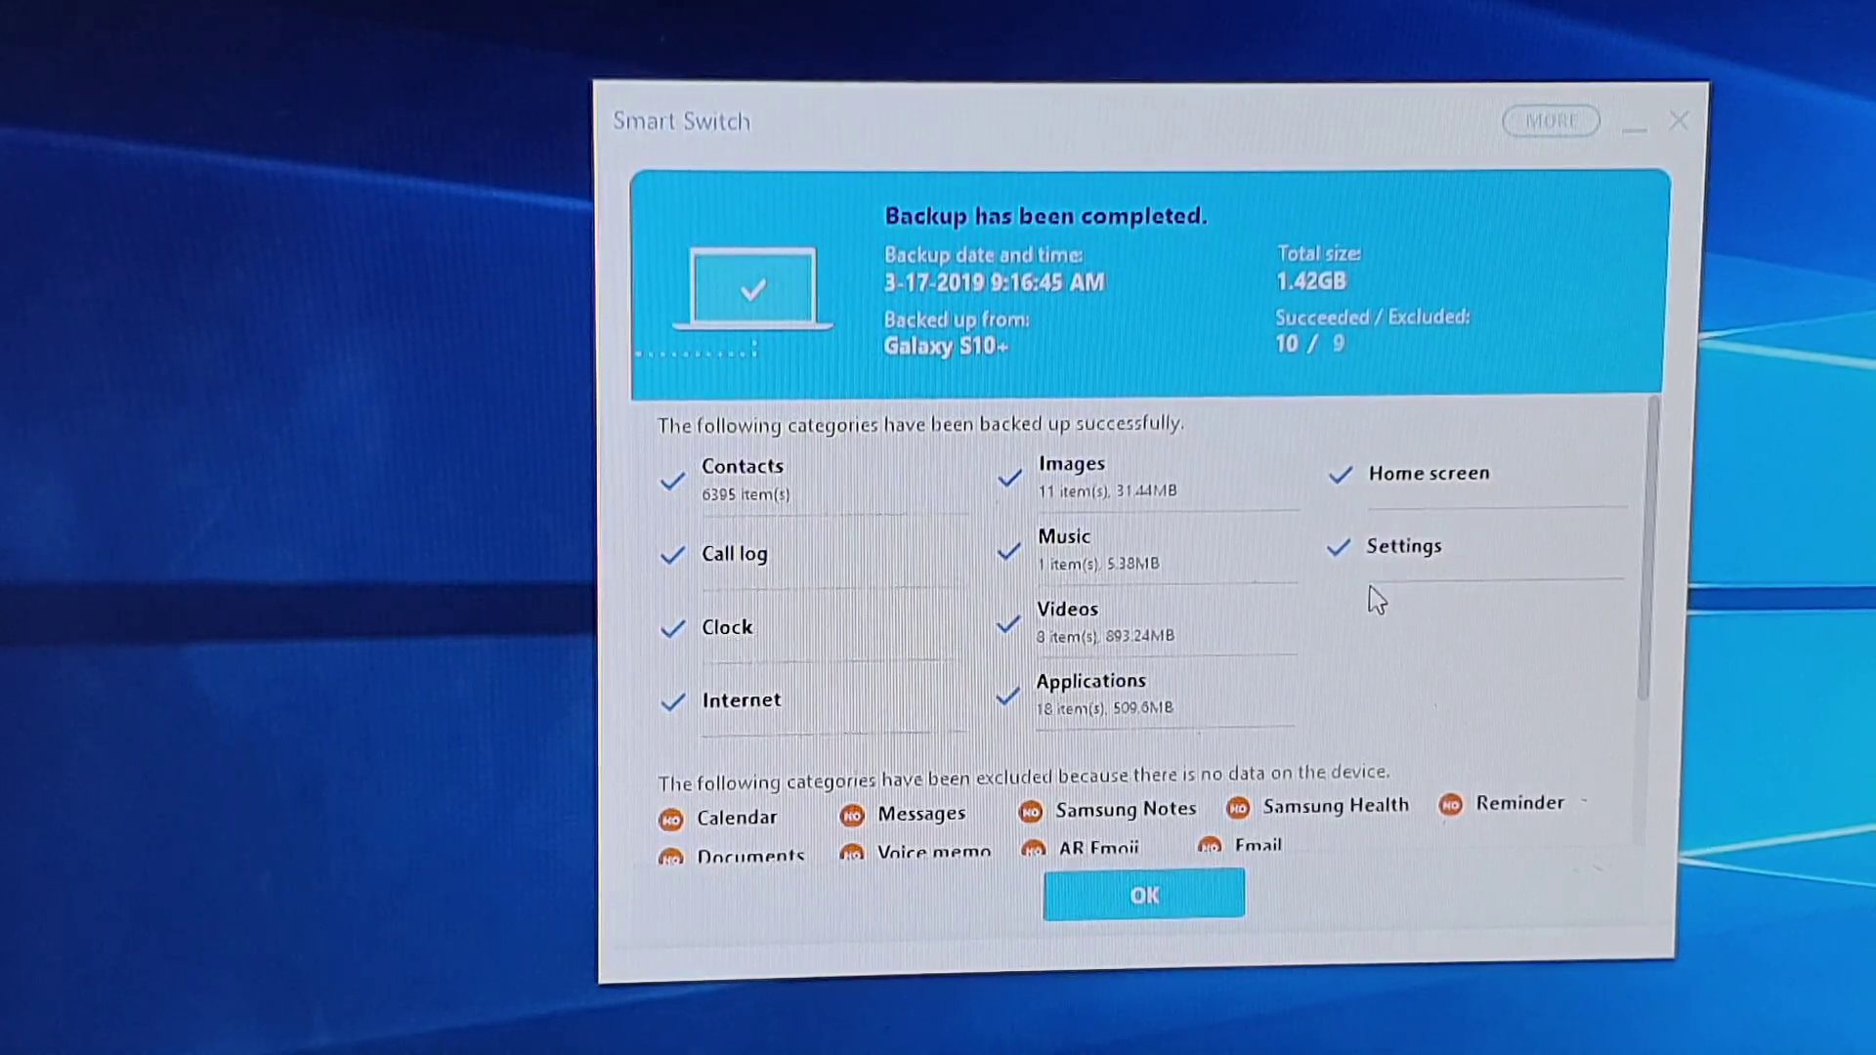
scroll(1152, 616, down, 1)
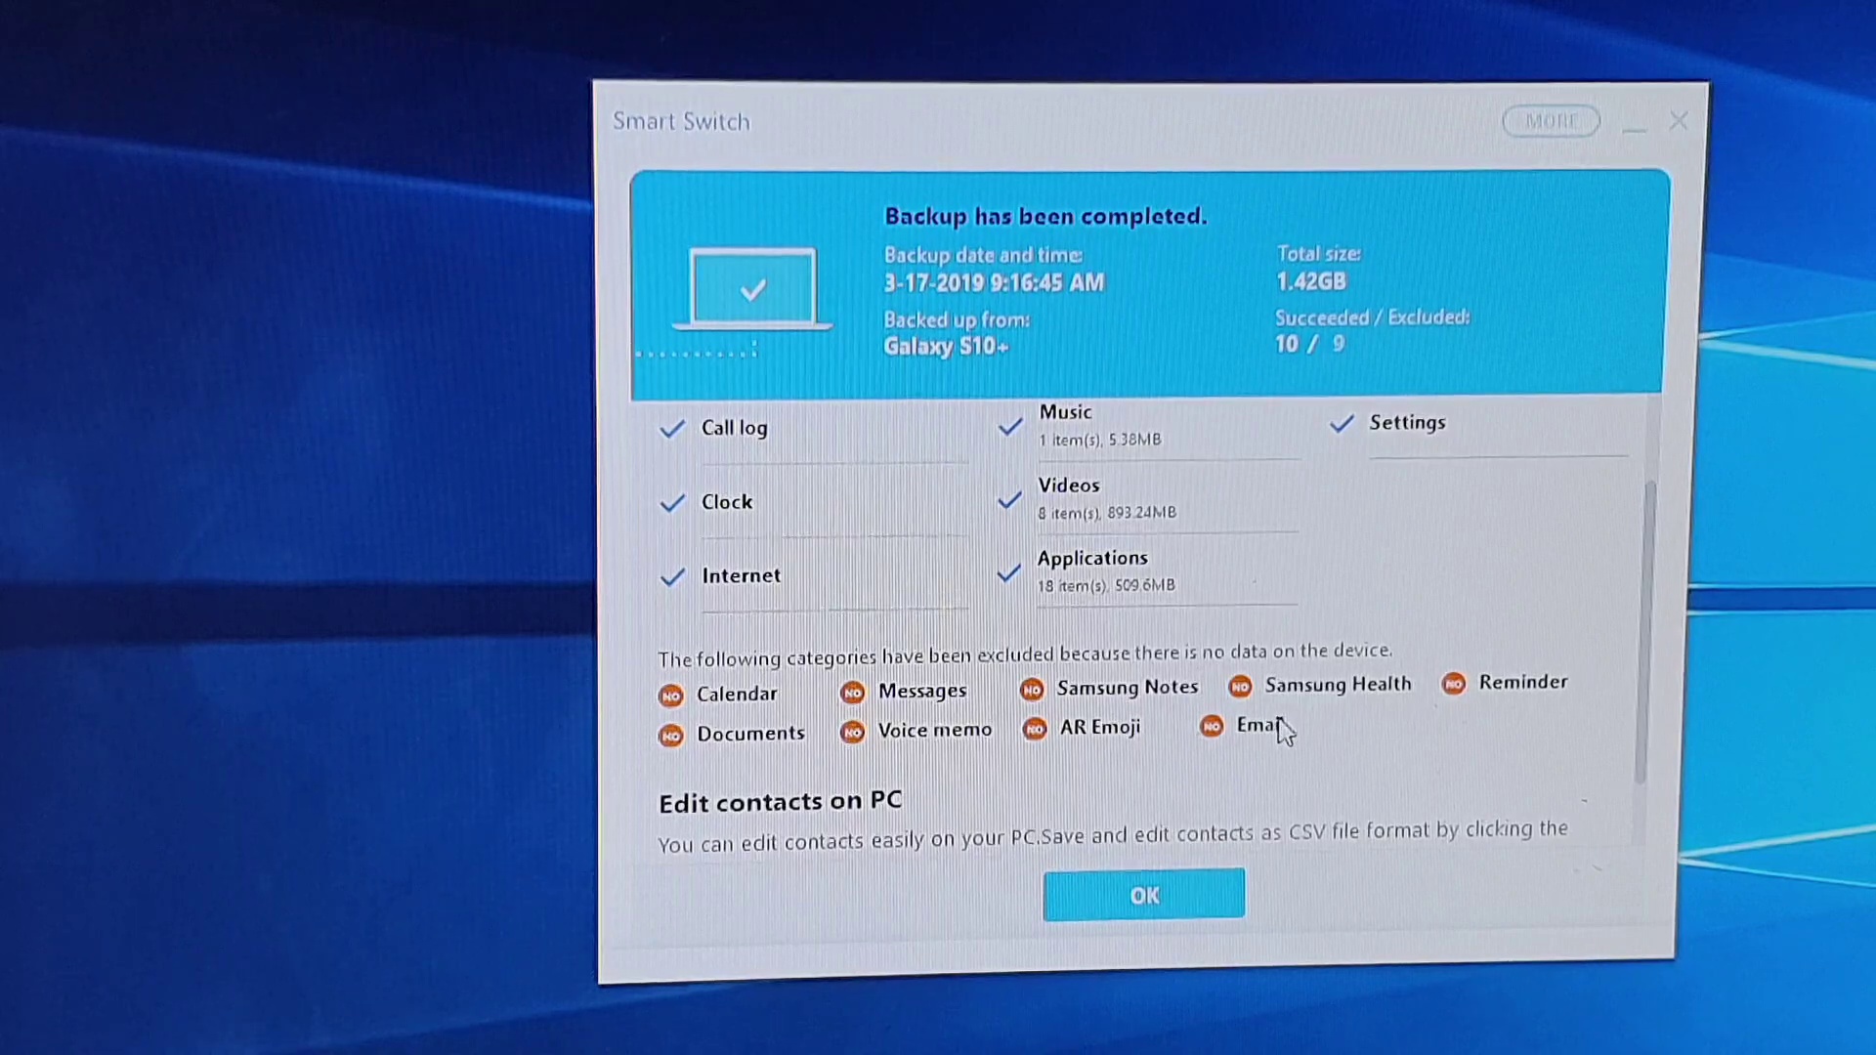
scroll(1279, 729, up, 2)
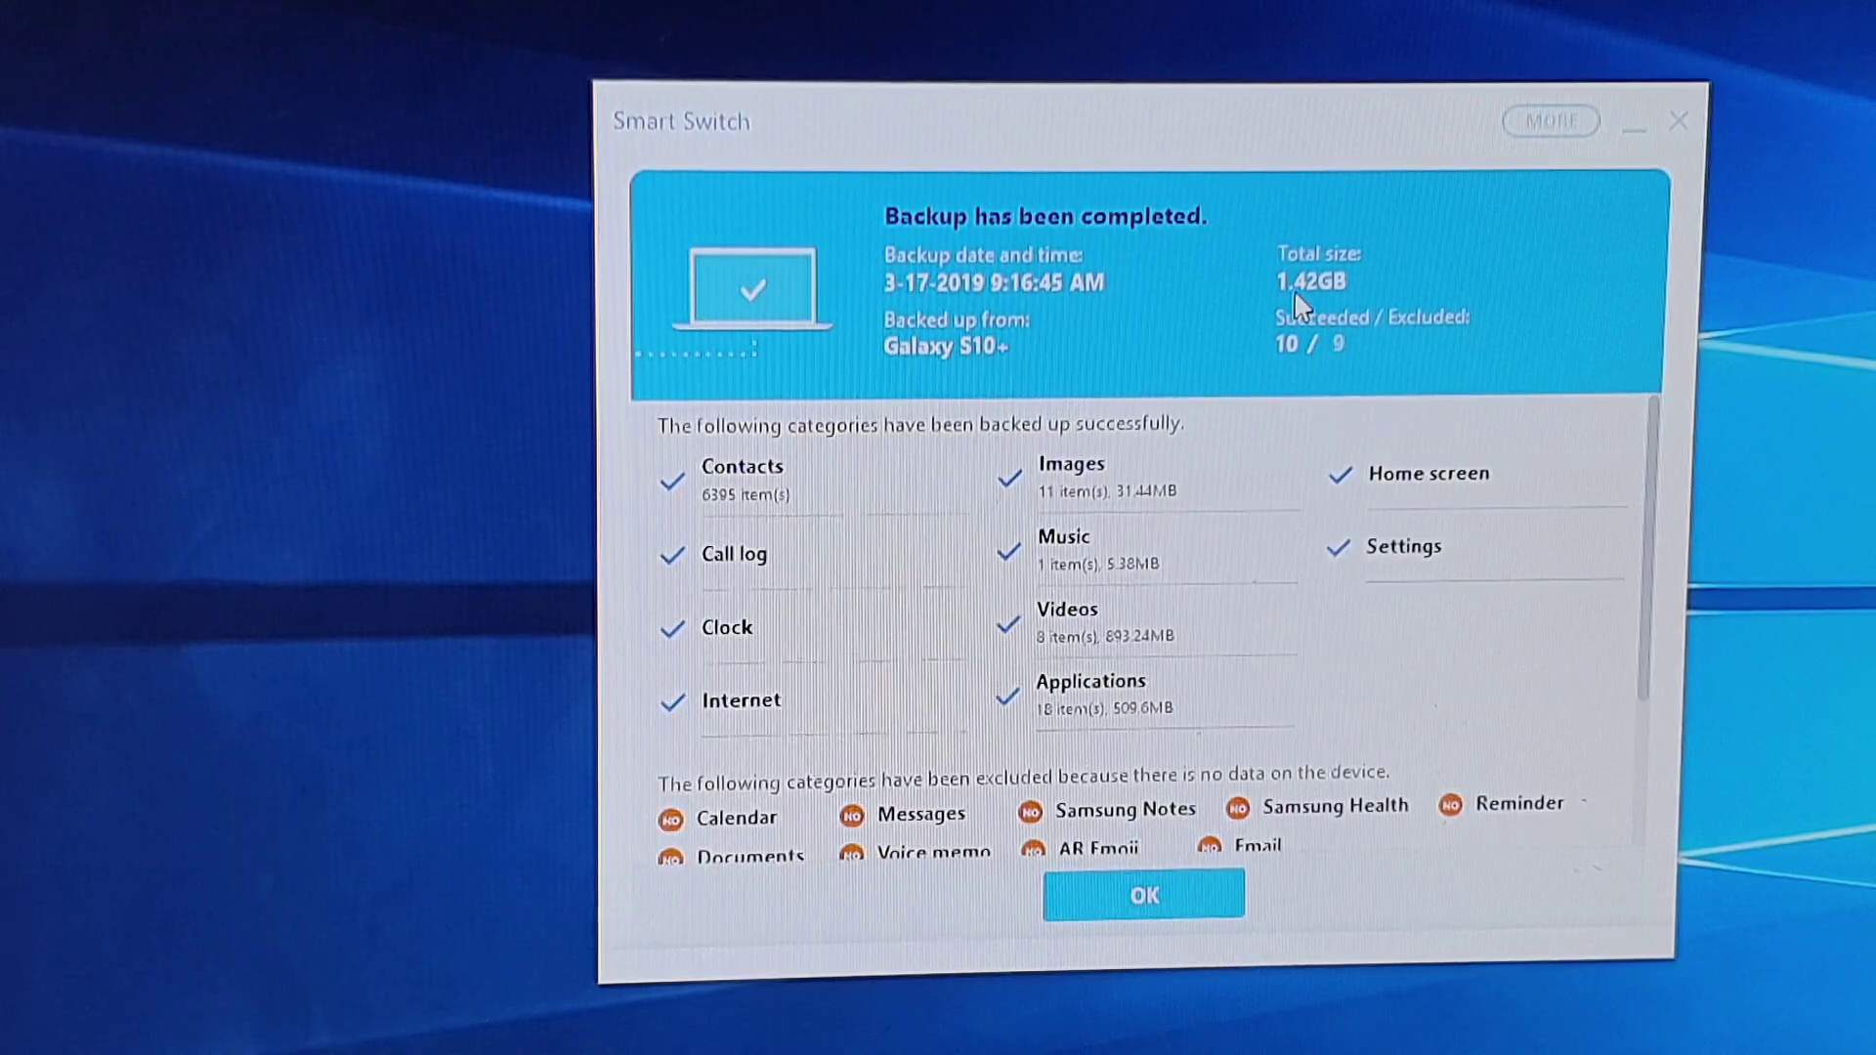
scroll(1379, 558, down, 3)
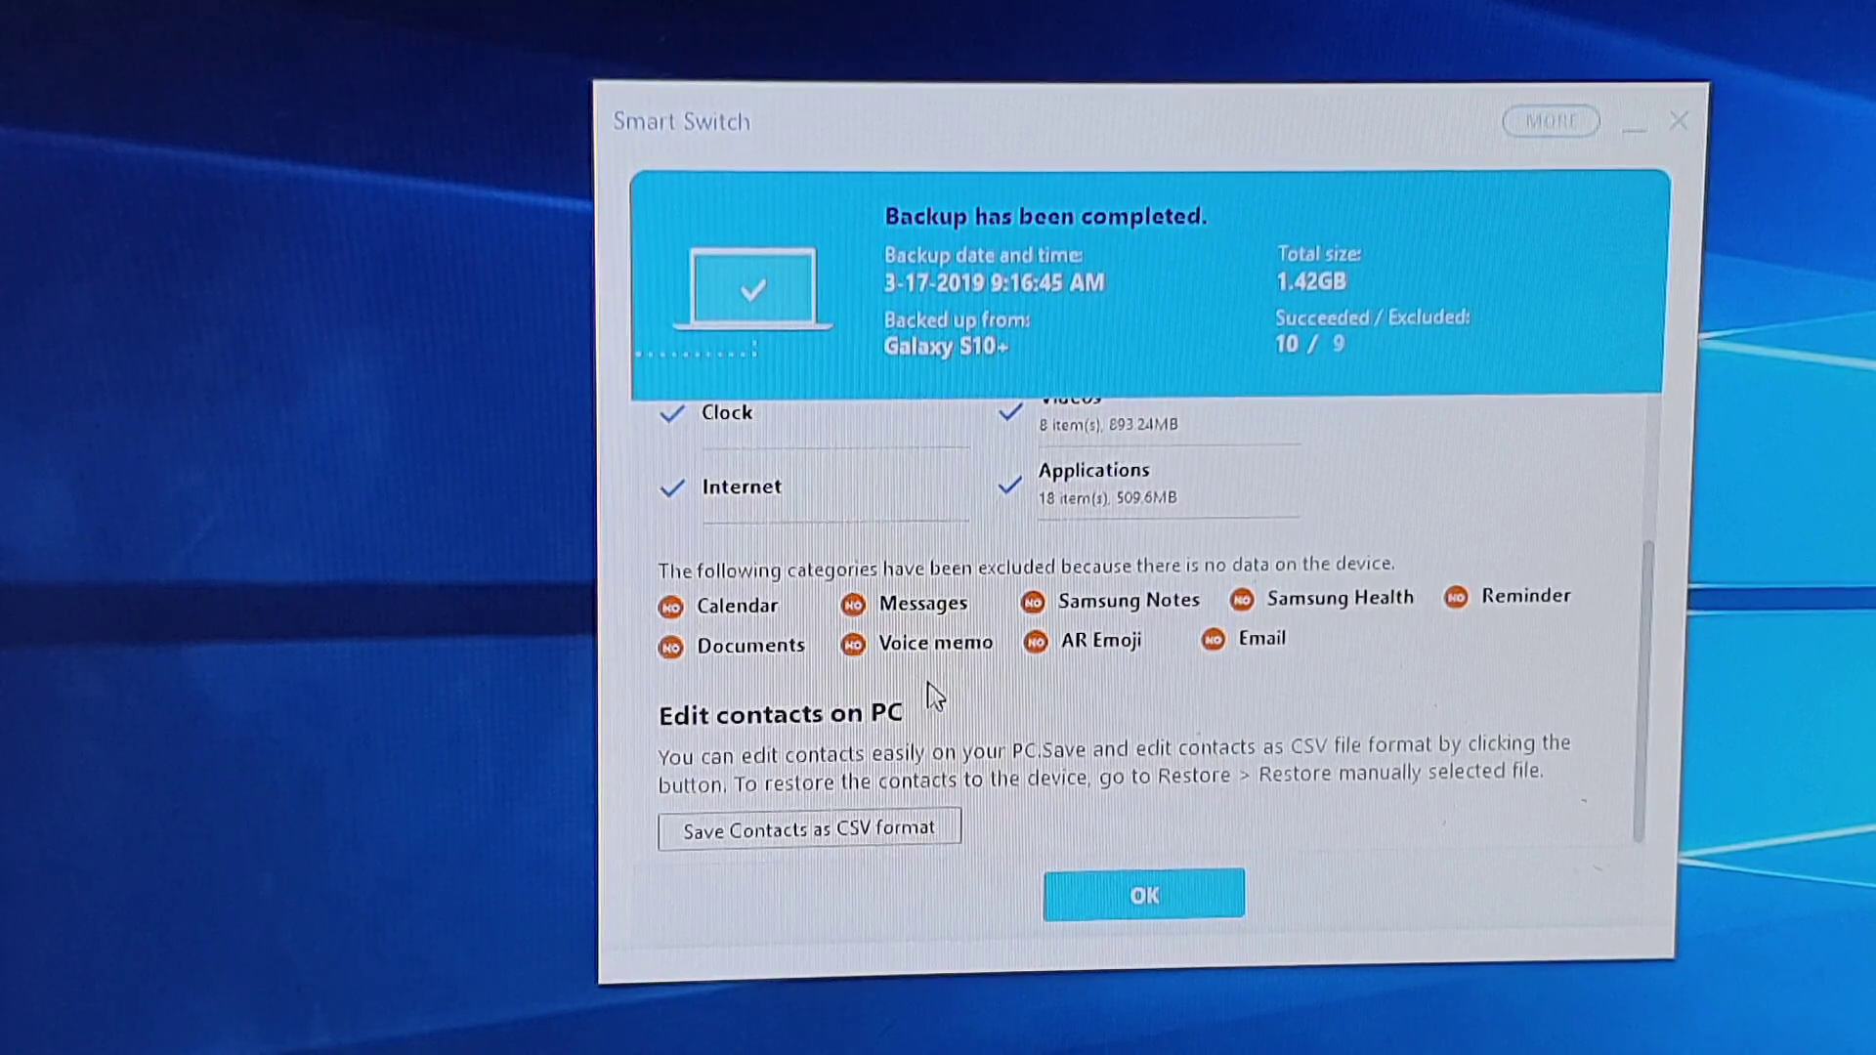
scroll(961, 782, up, 3)
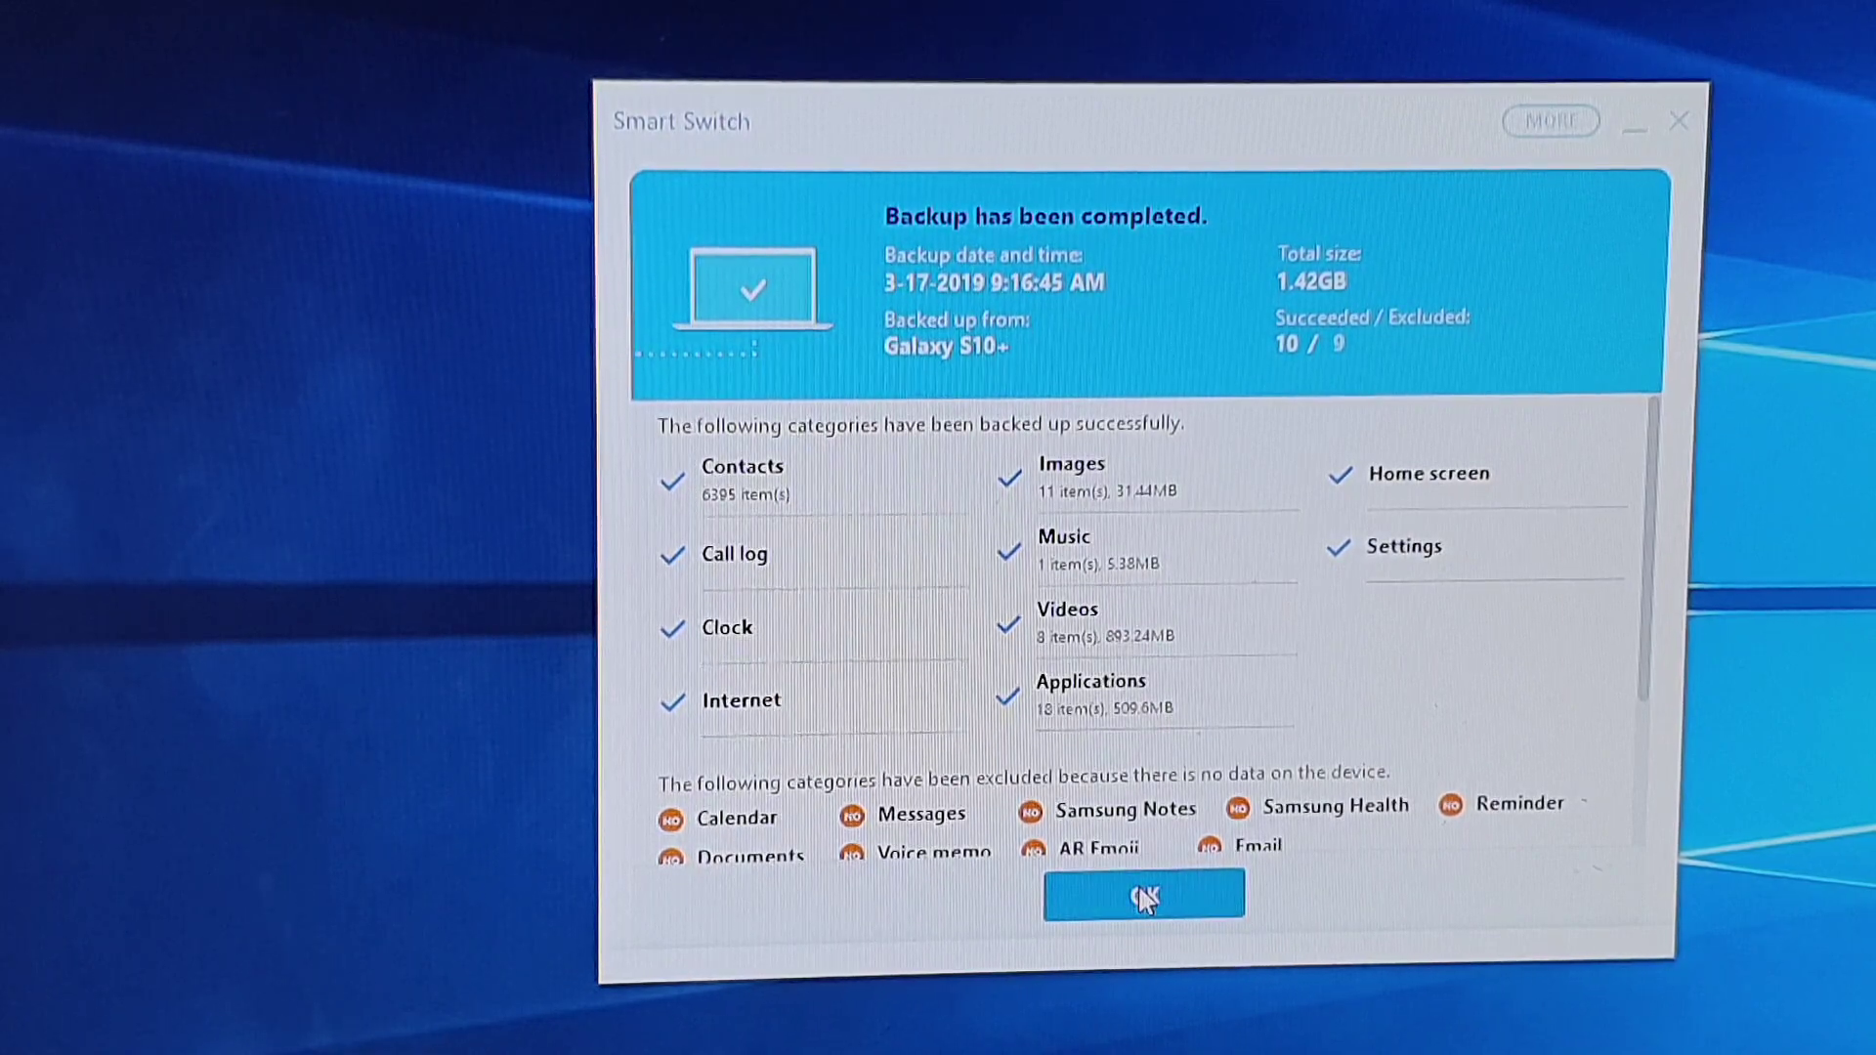
scroll(1158, 746, down, 3)
scroll(1166, 737, up, 3)
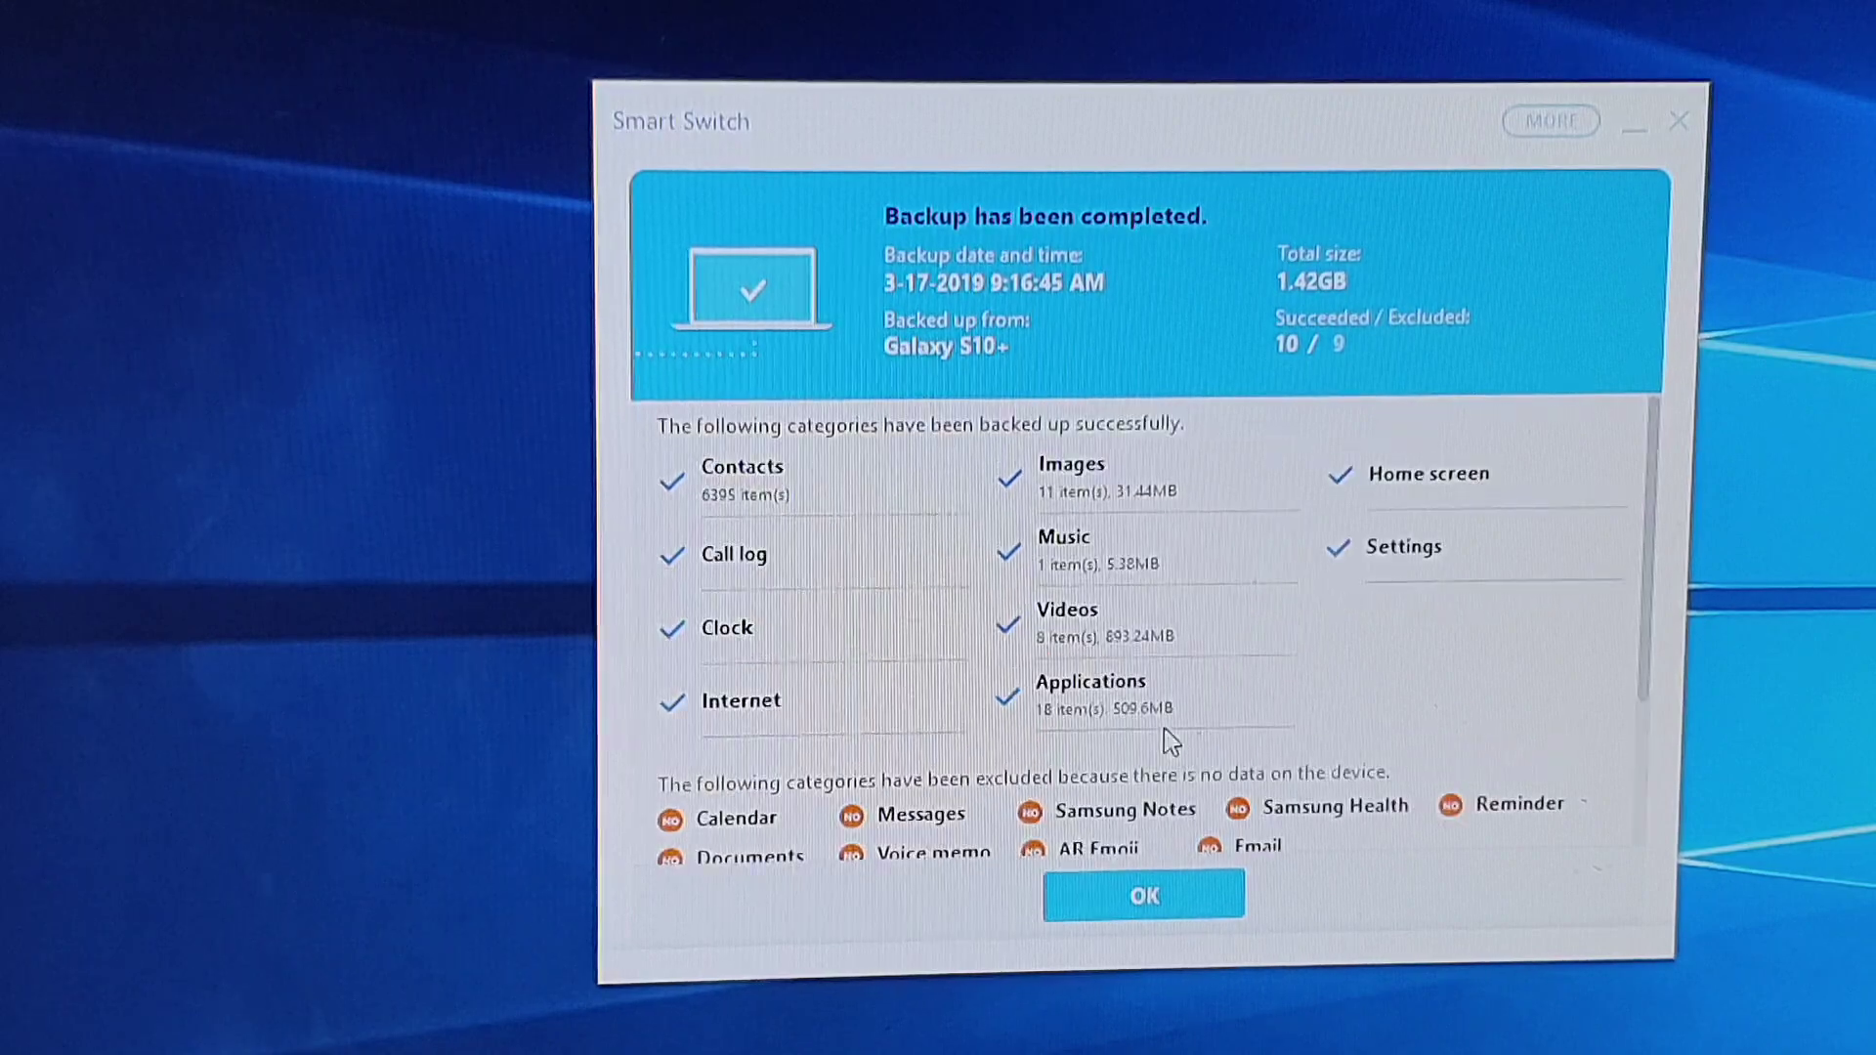
scroll(1168, 778, down, 3)
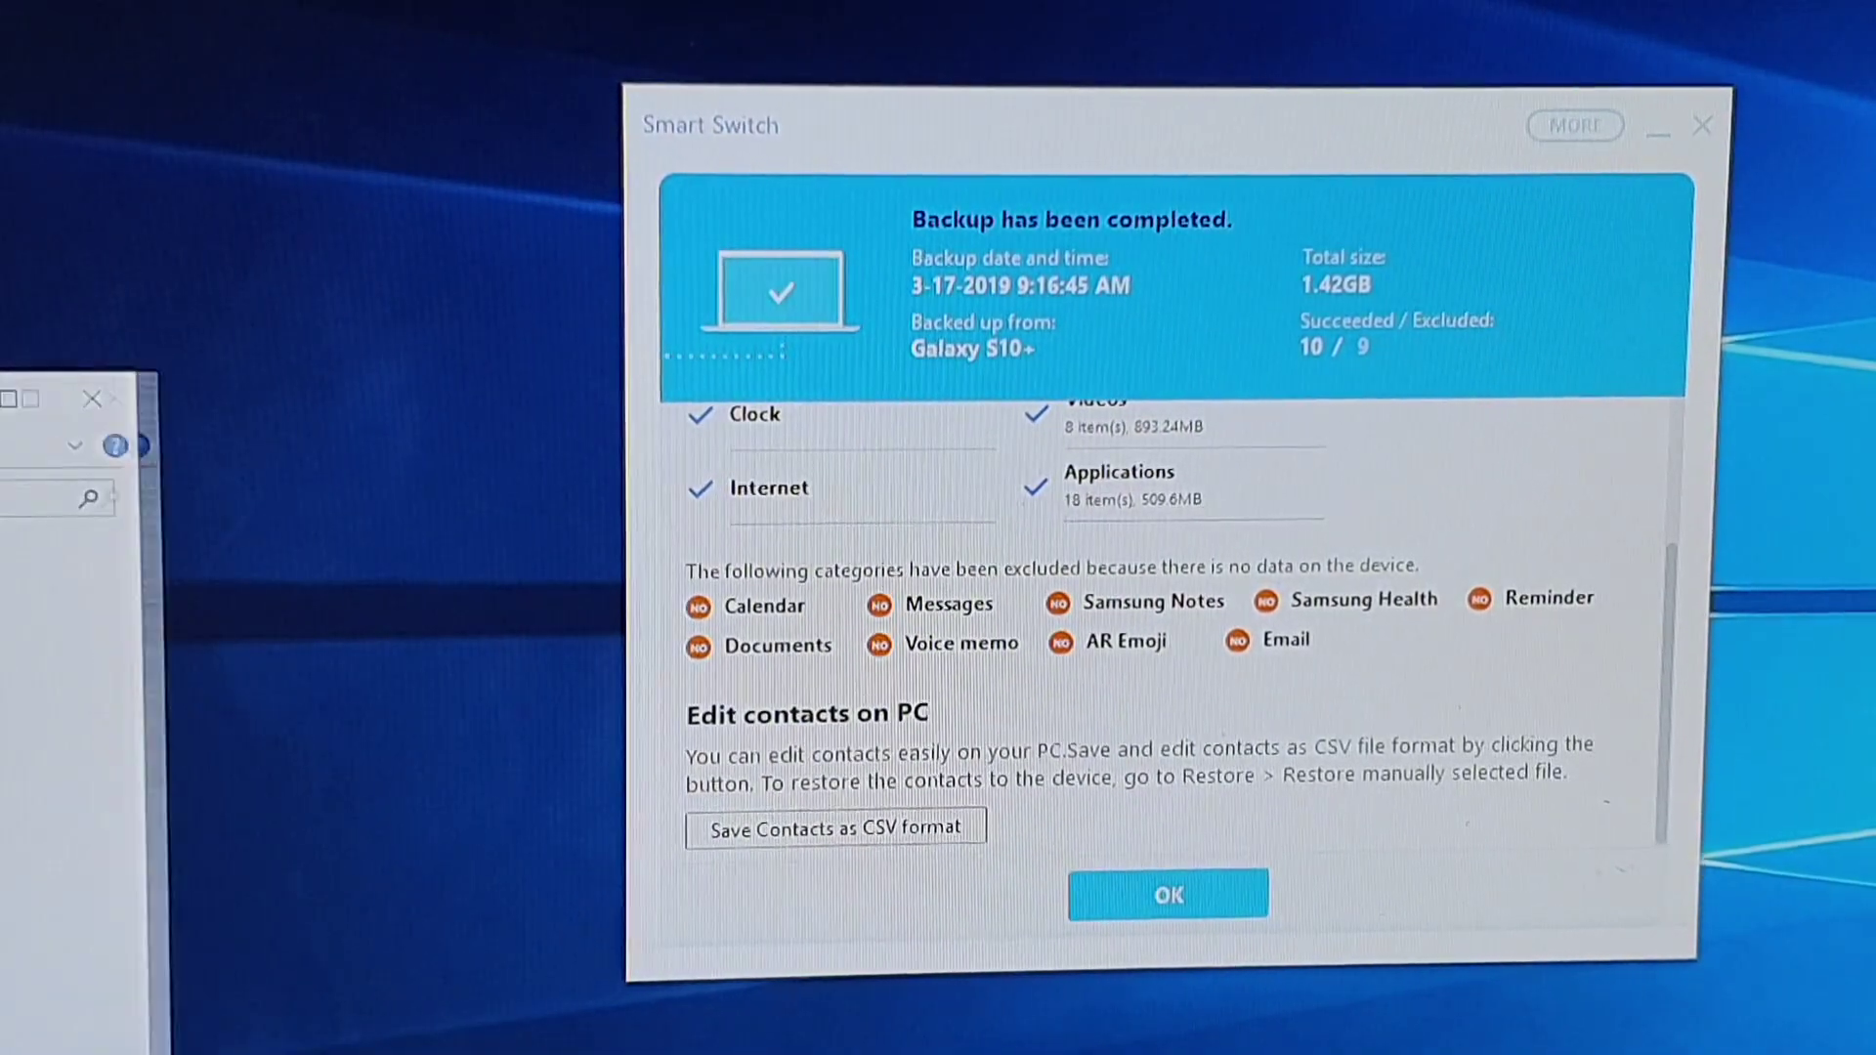
Step: Place File Explorer over Smart Switch and browse Users > Local Admin > Documents > Samsung > SmartSwitch
mouse_move(8, 337)
mouse_down()
mouse_move(1237, 227)
mouse_move(1092, 161)
mouse_up()
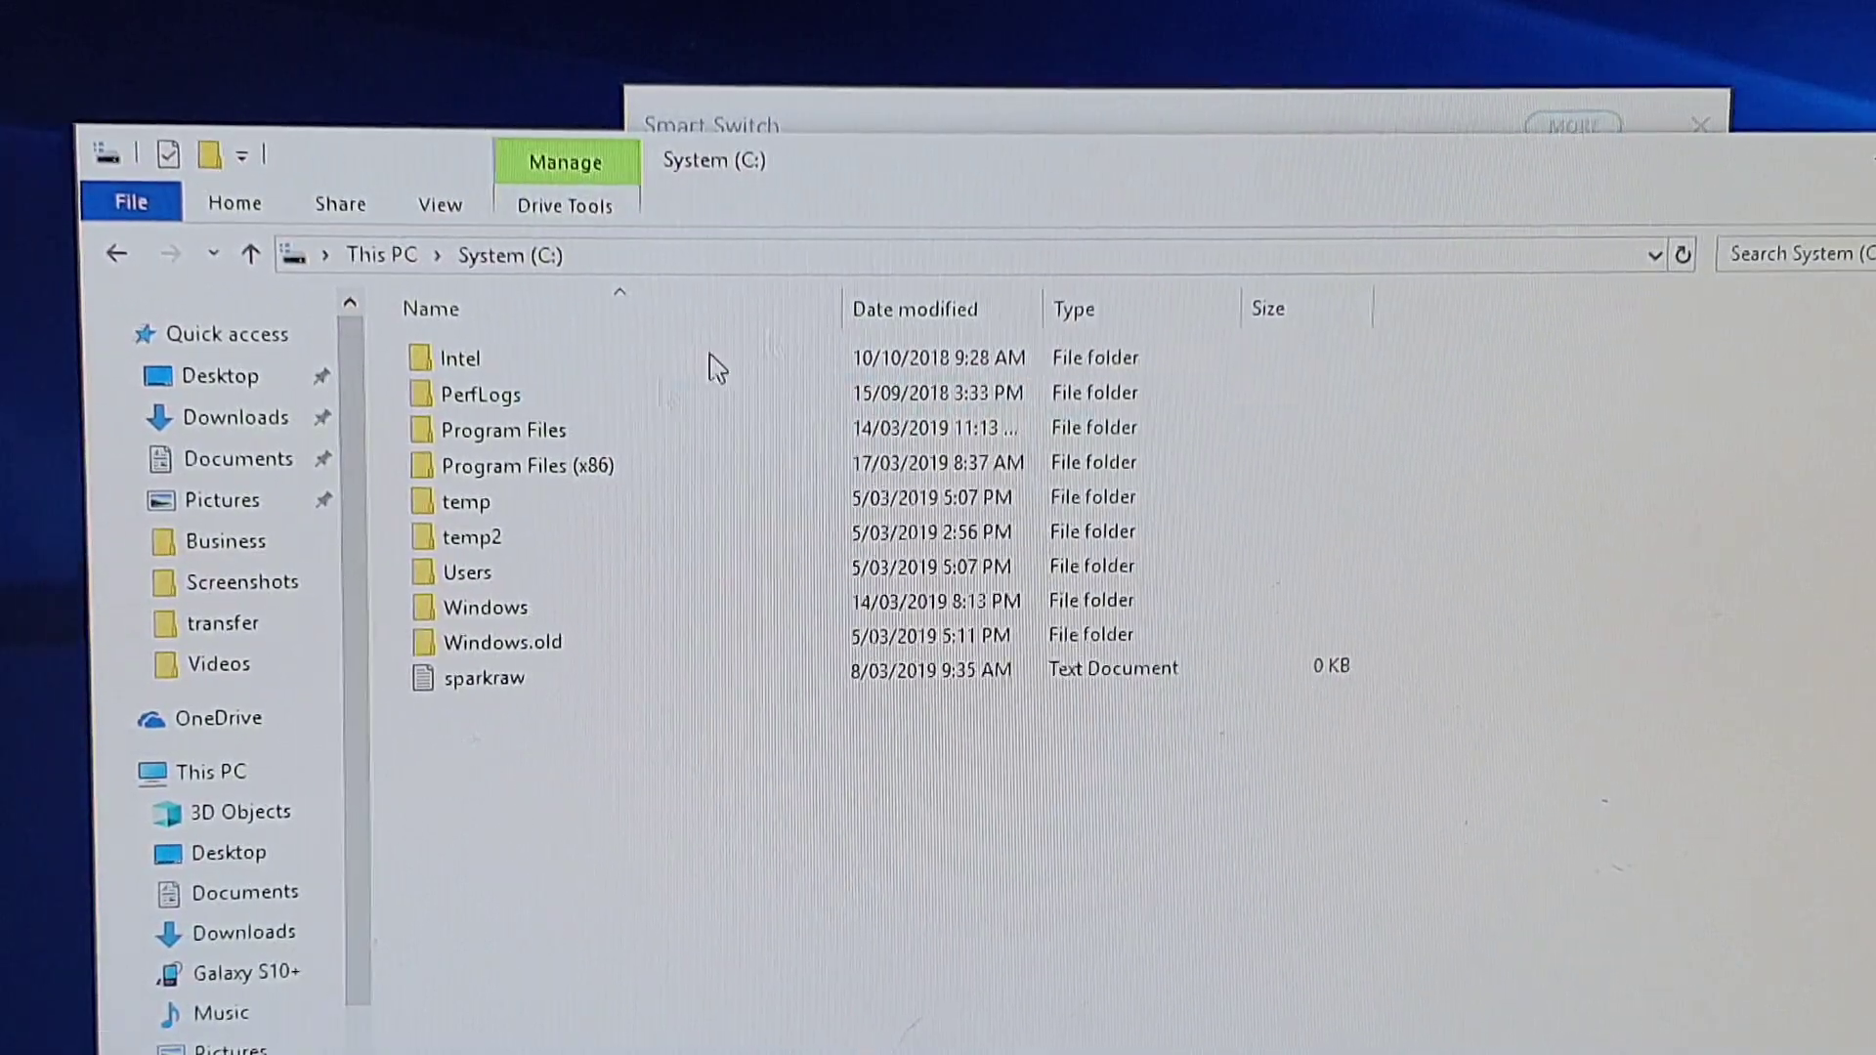
double_click(457, 573)
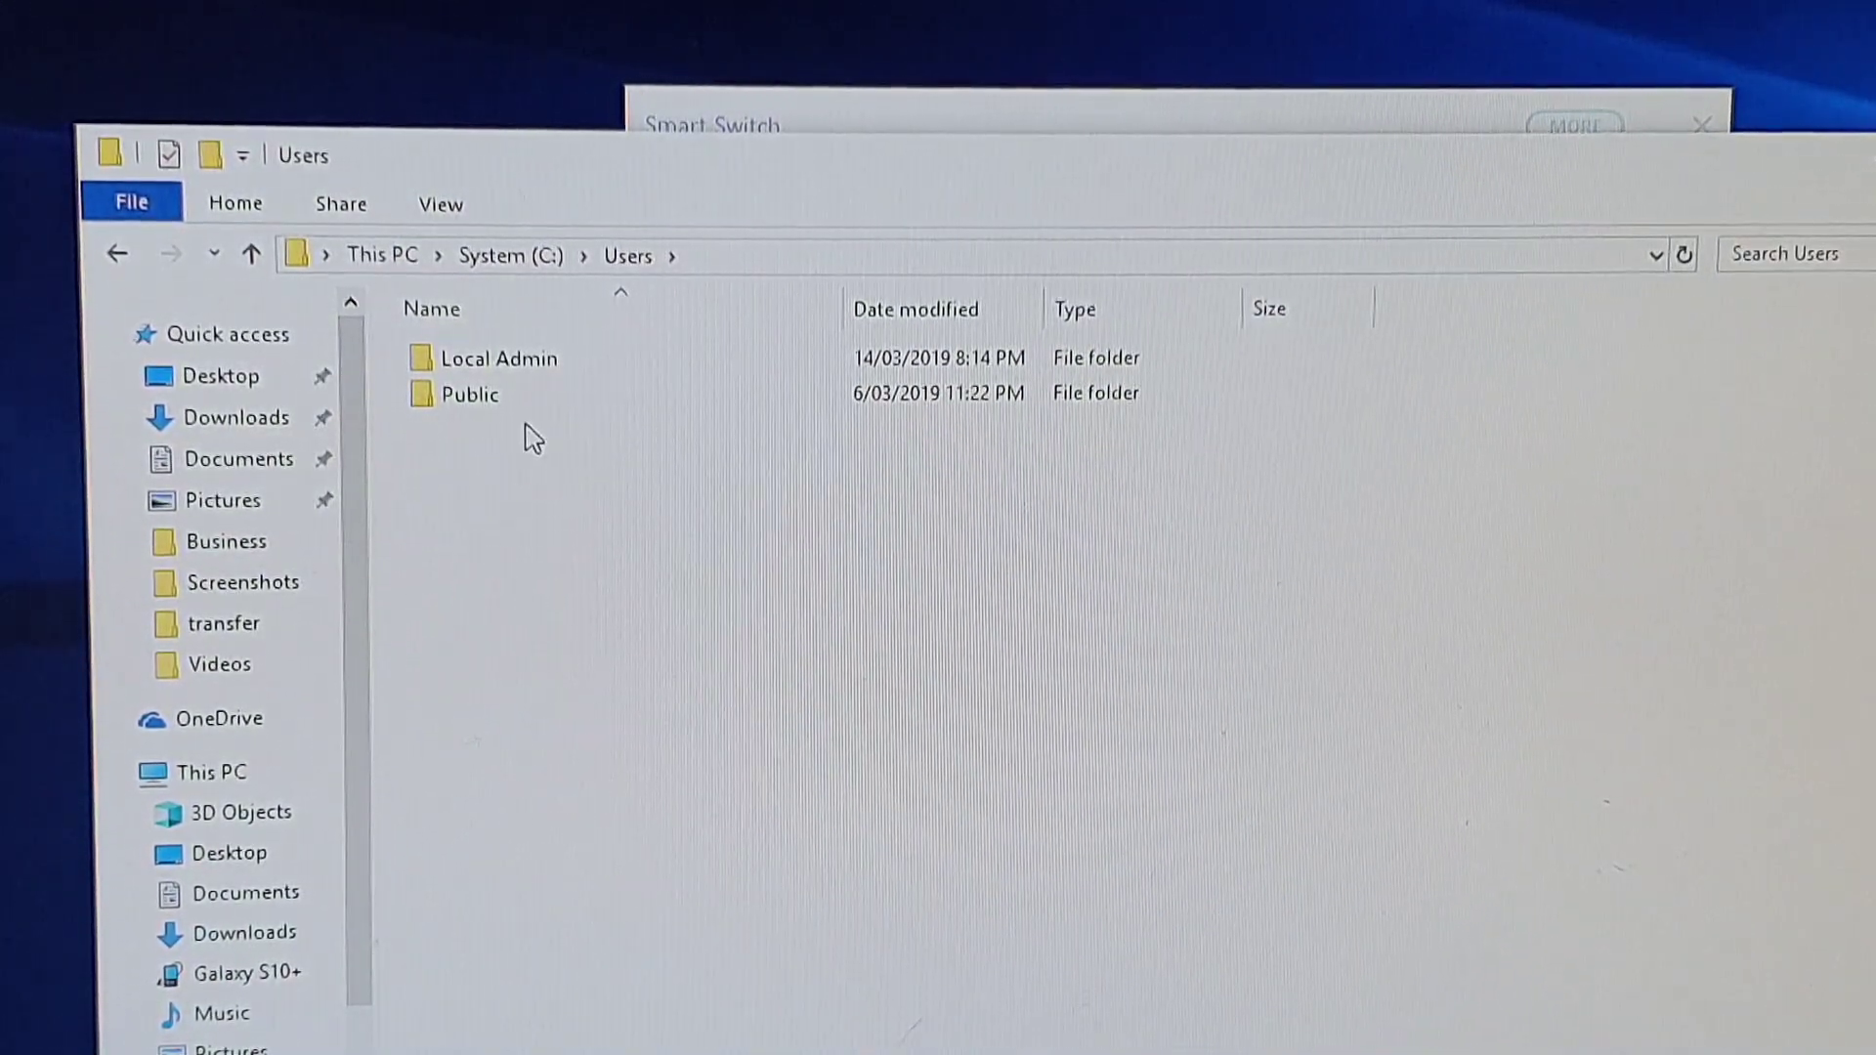
double_click(513, 368)
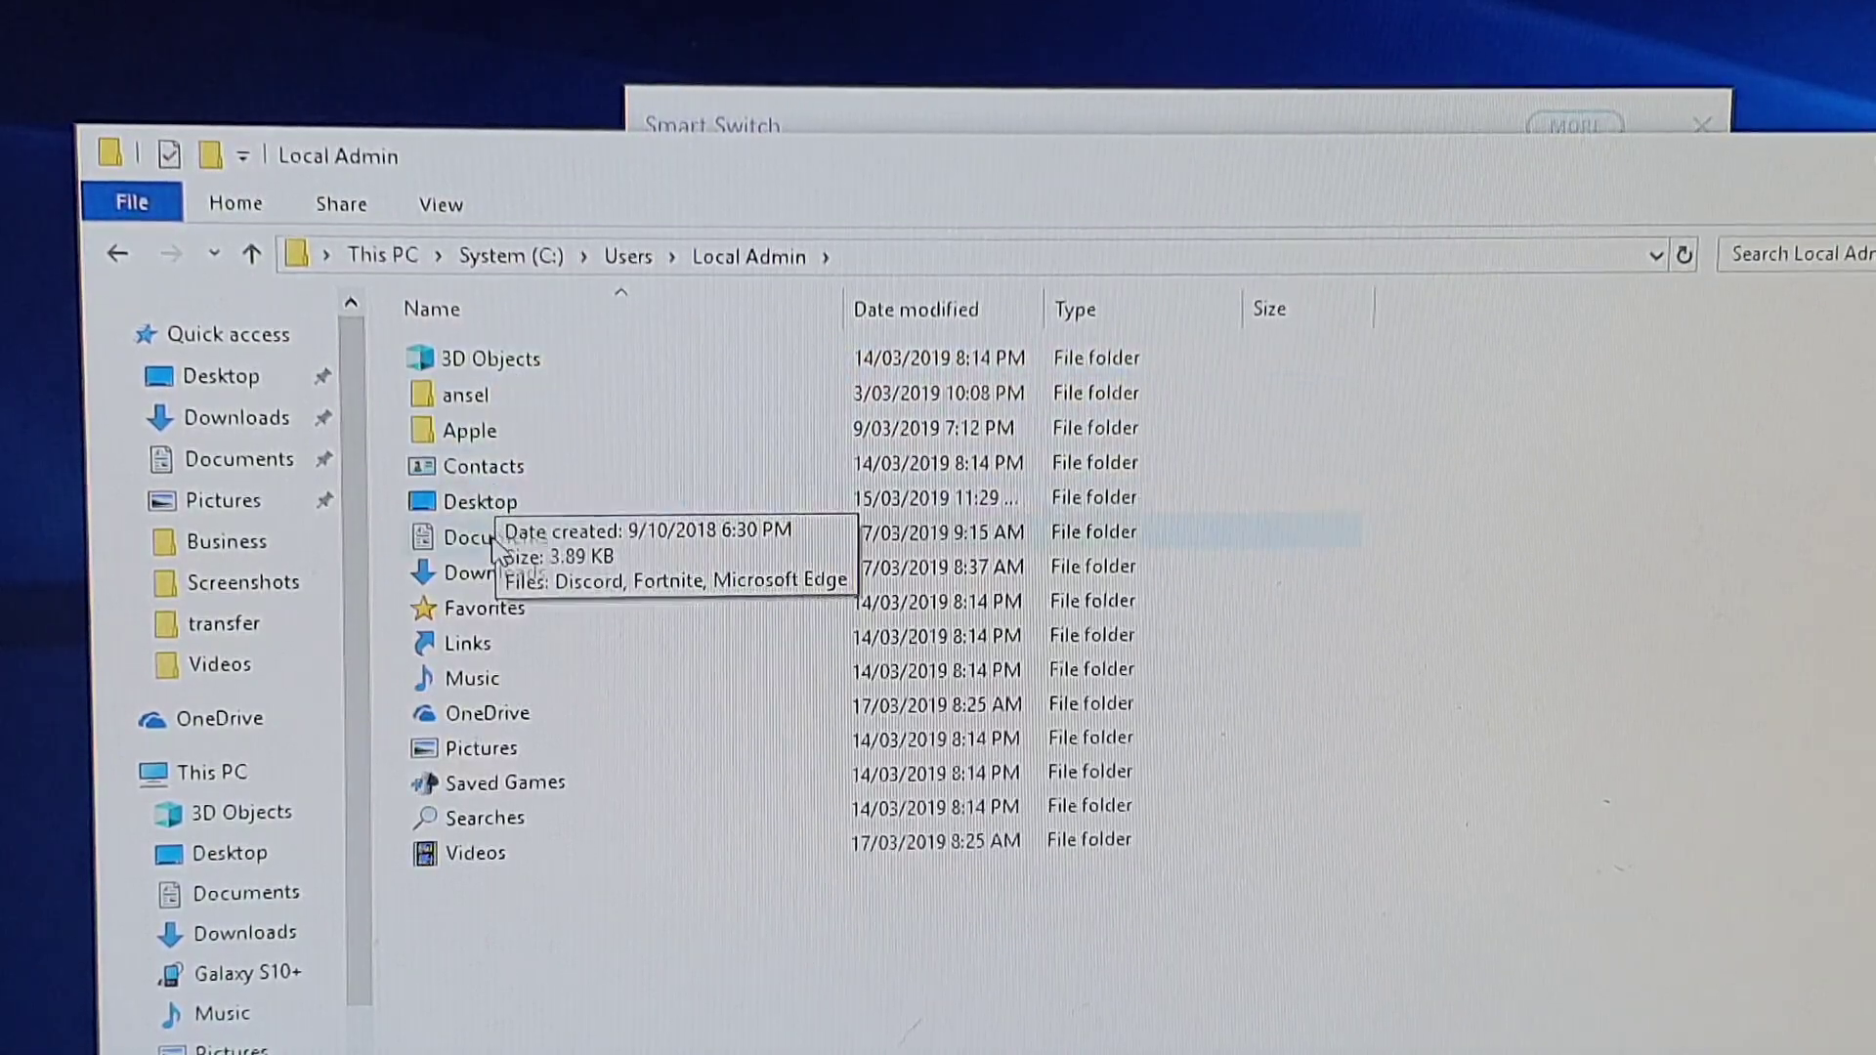
double_click(492, 536)
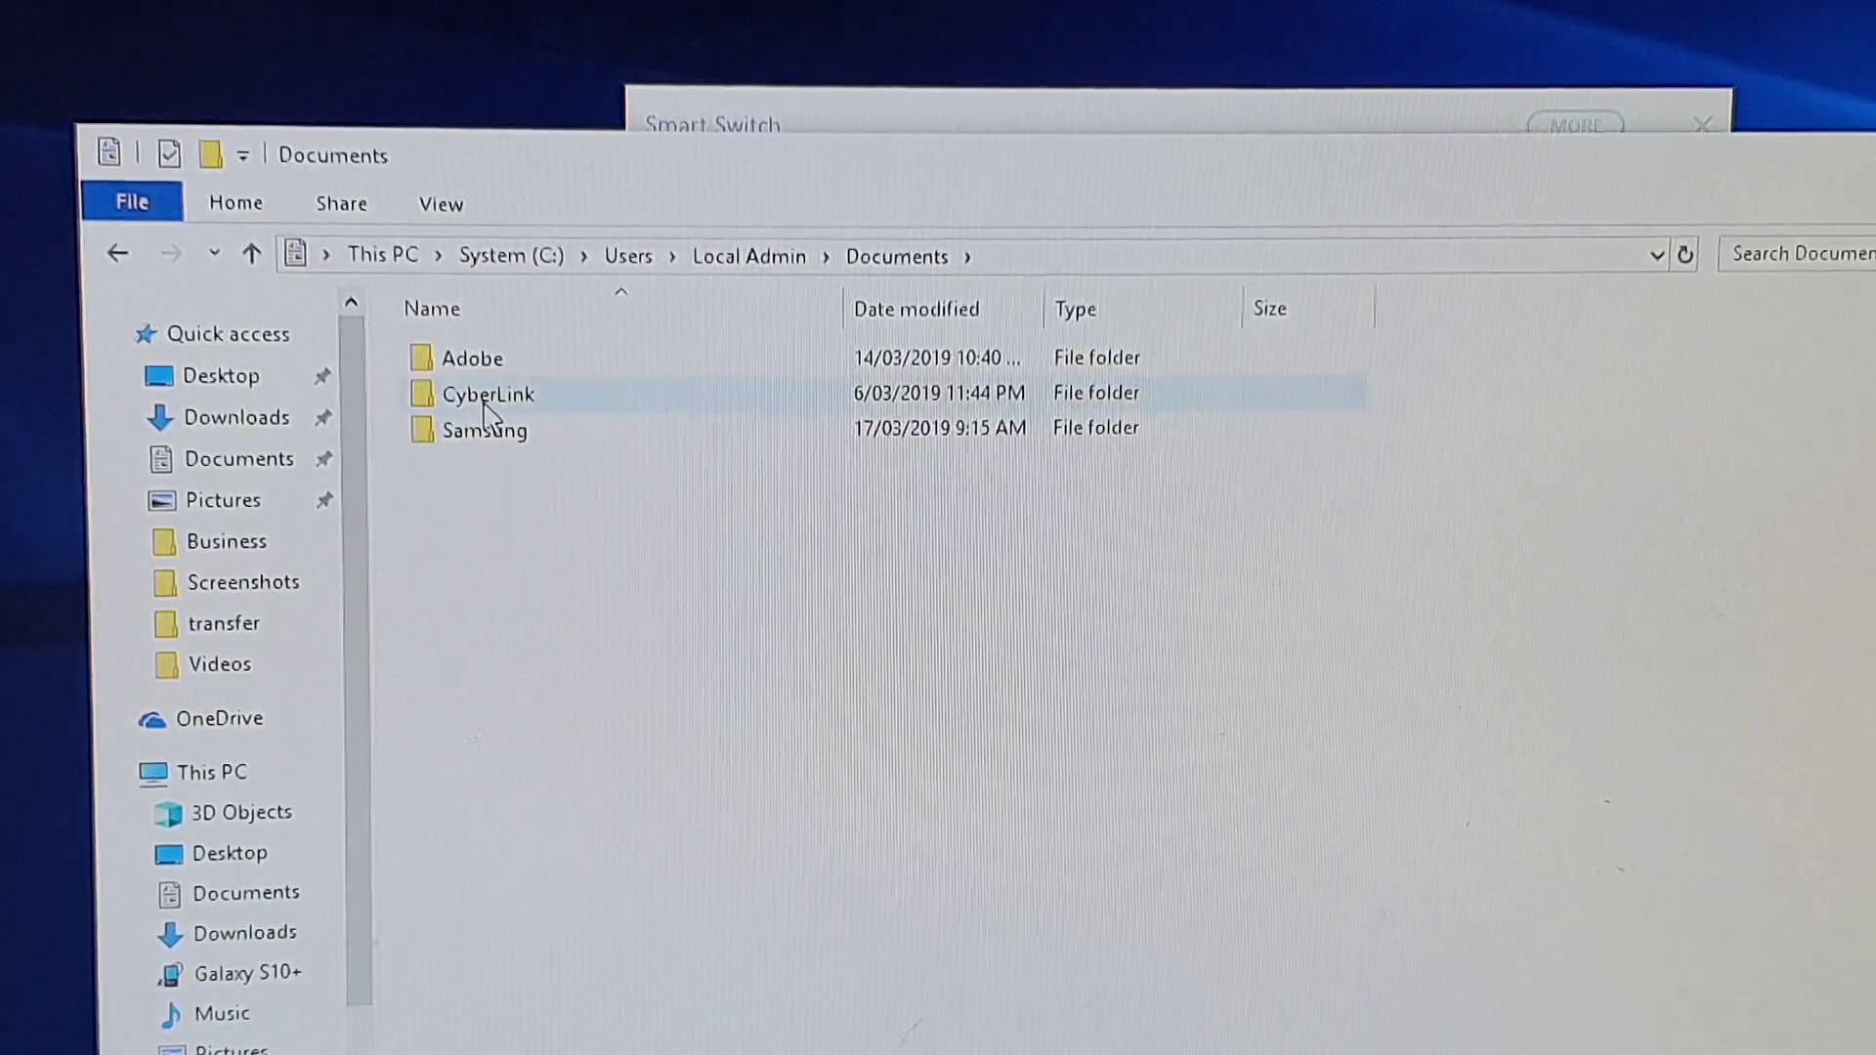
double_click(484, 435)
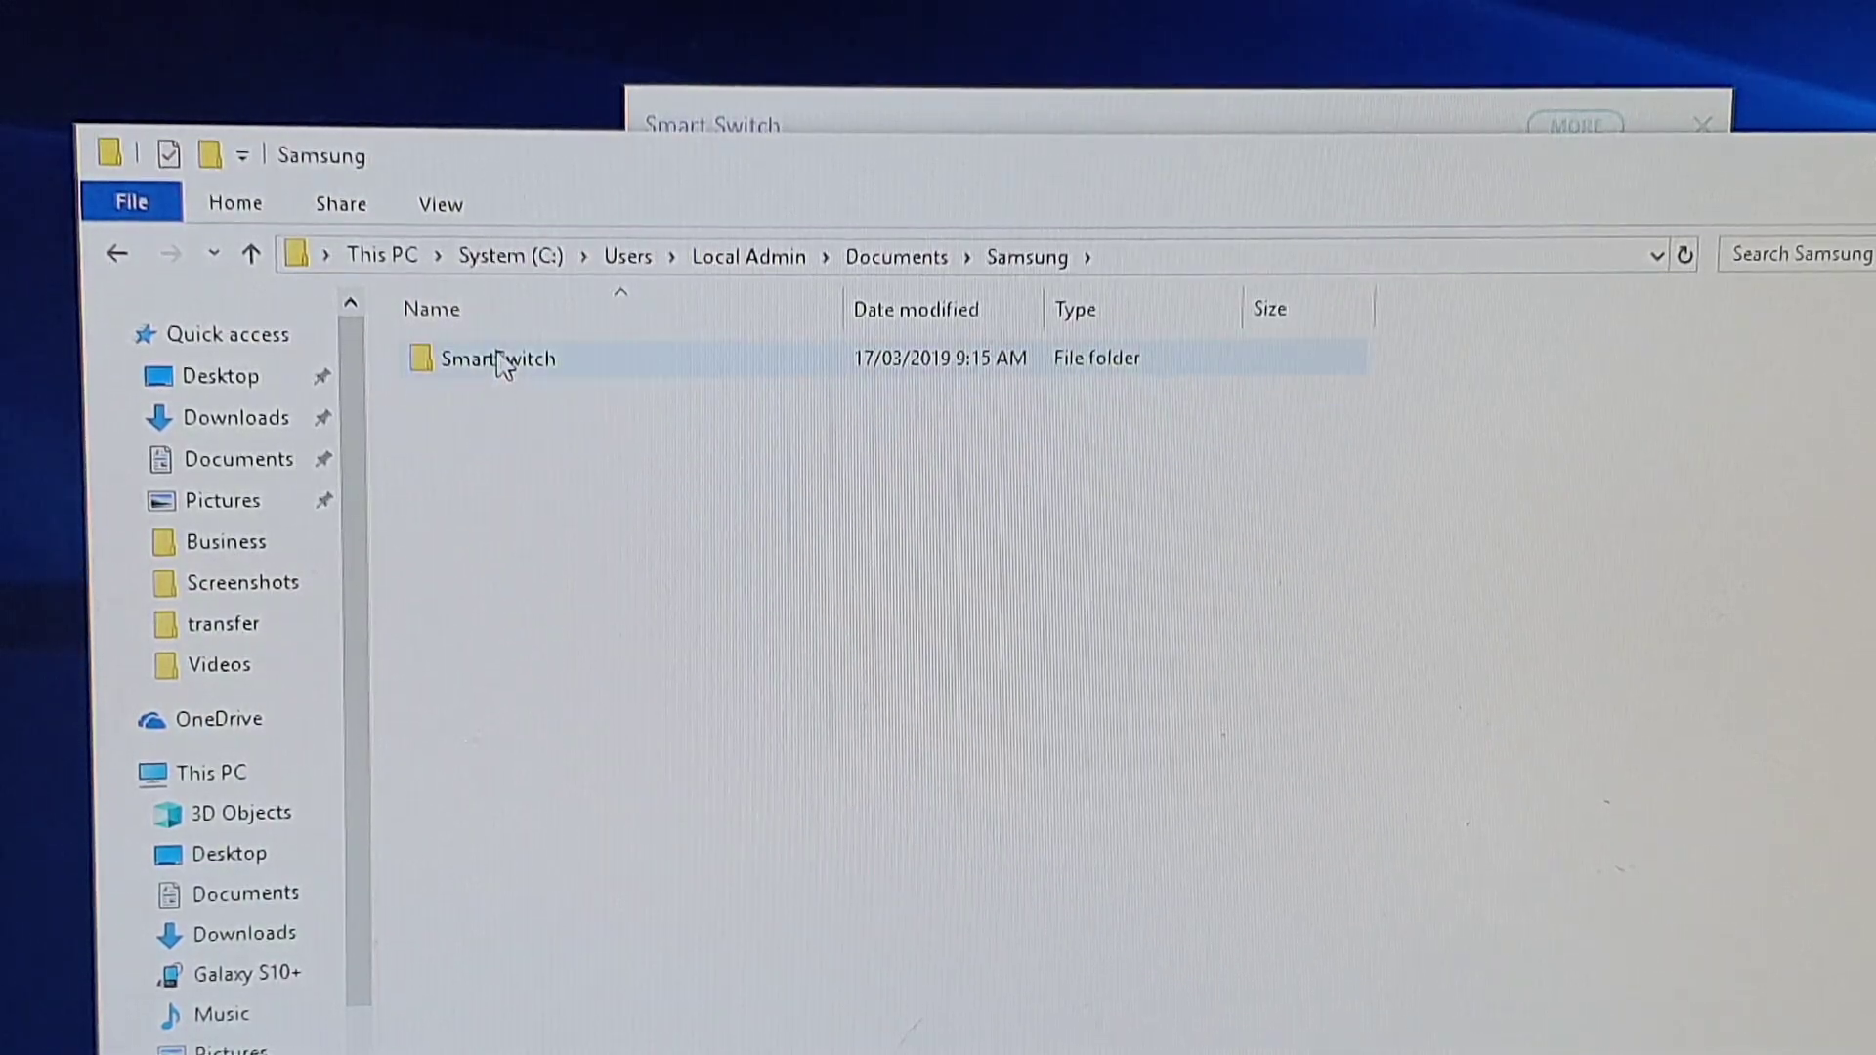
double_click(499, 364)
double_click(498, 378)
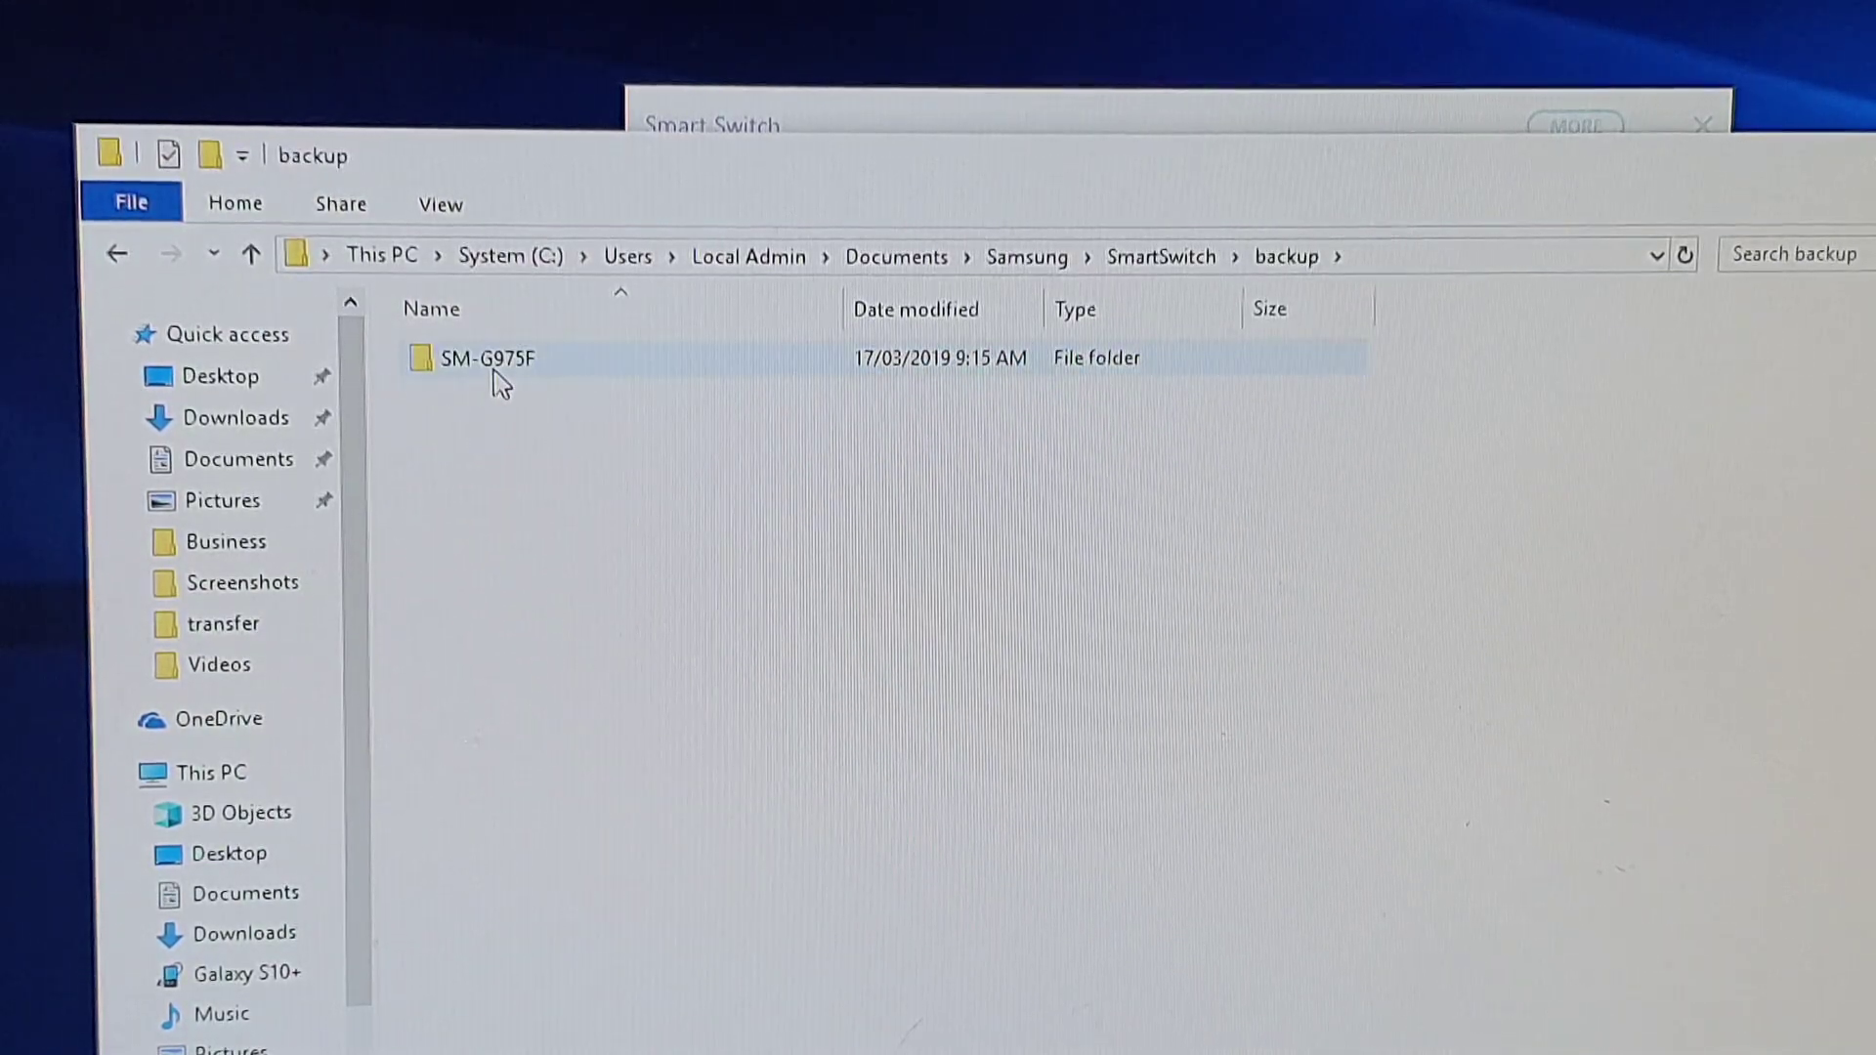
mouse_move(486, 360)
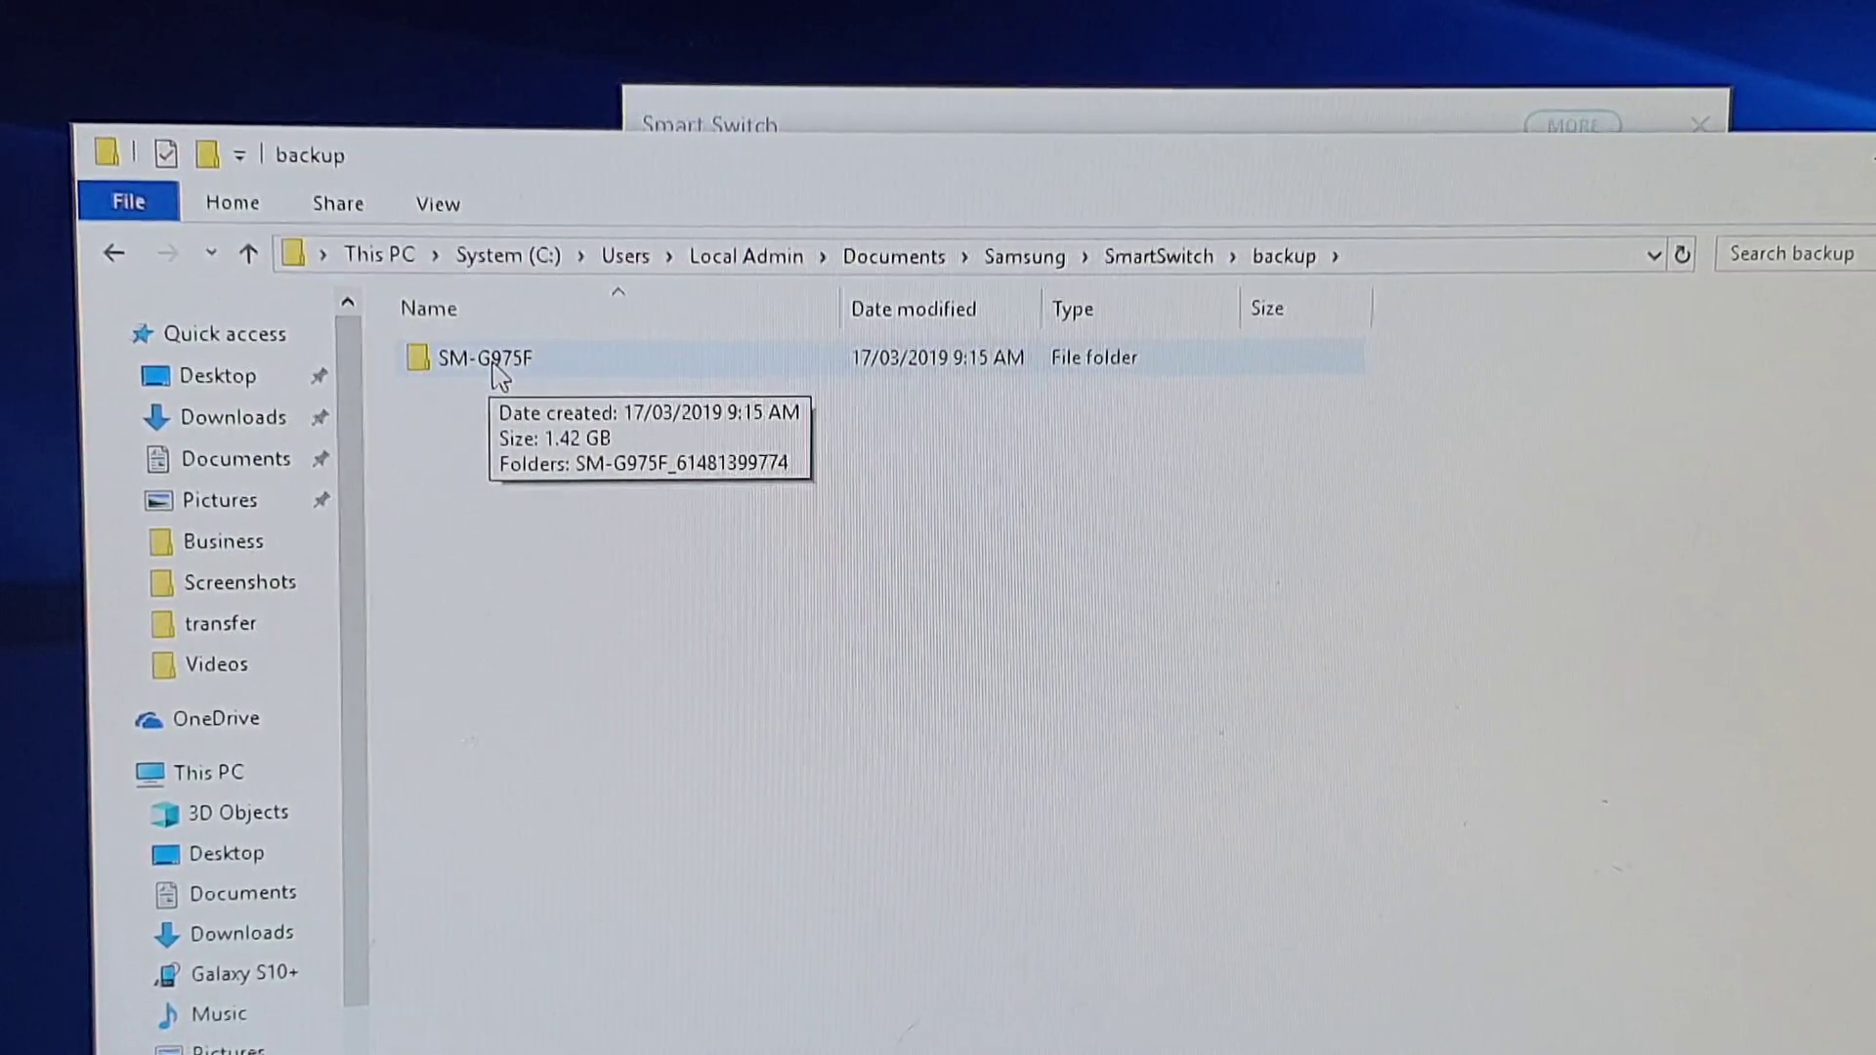
double_click(499, 366)
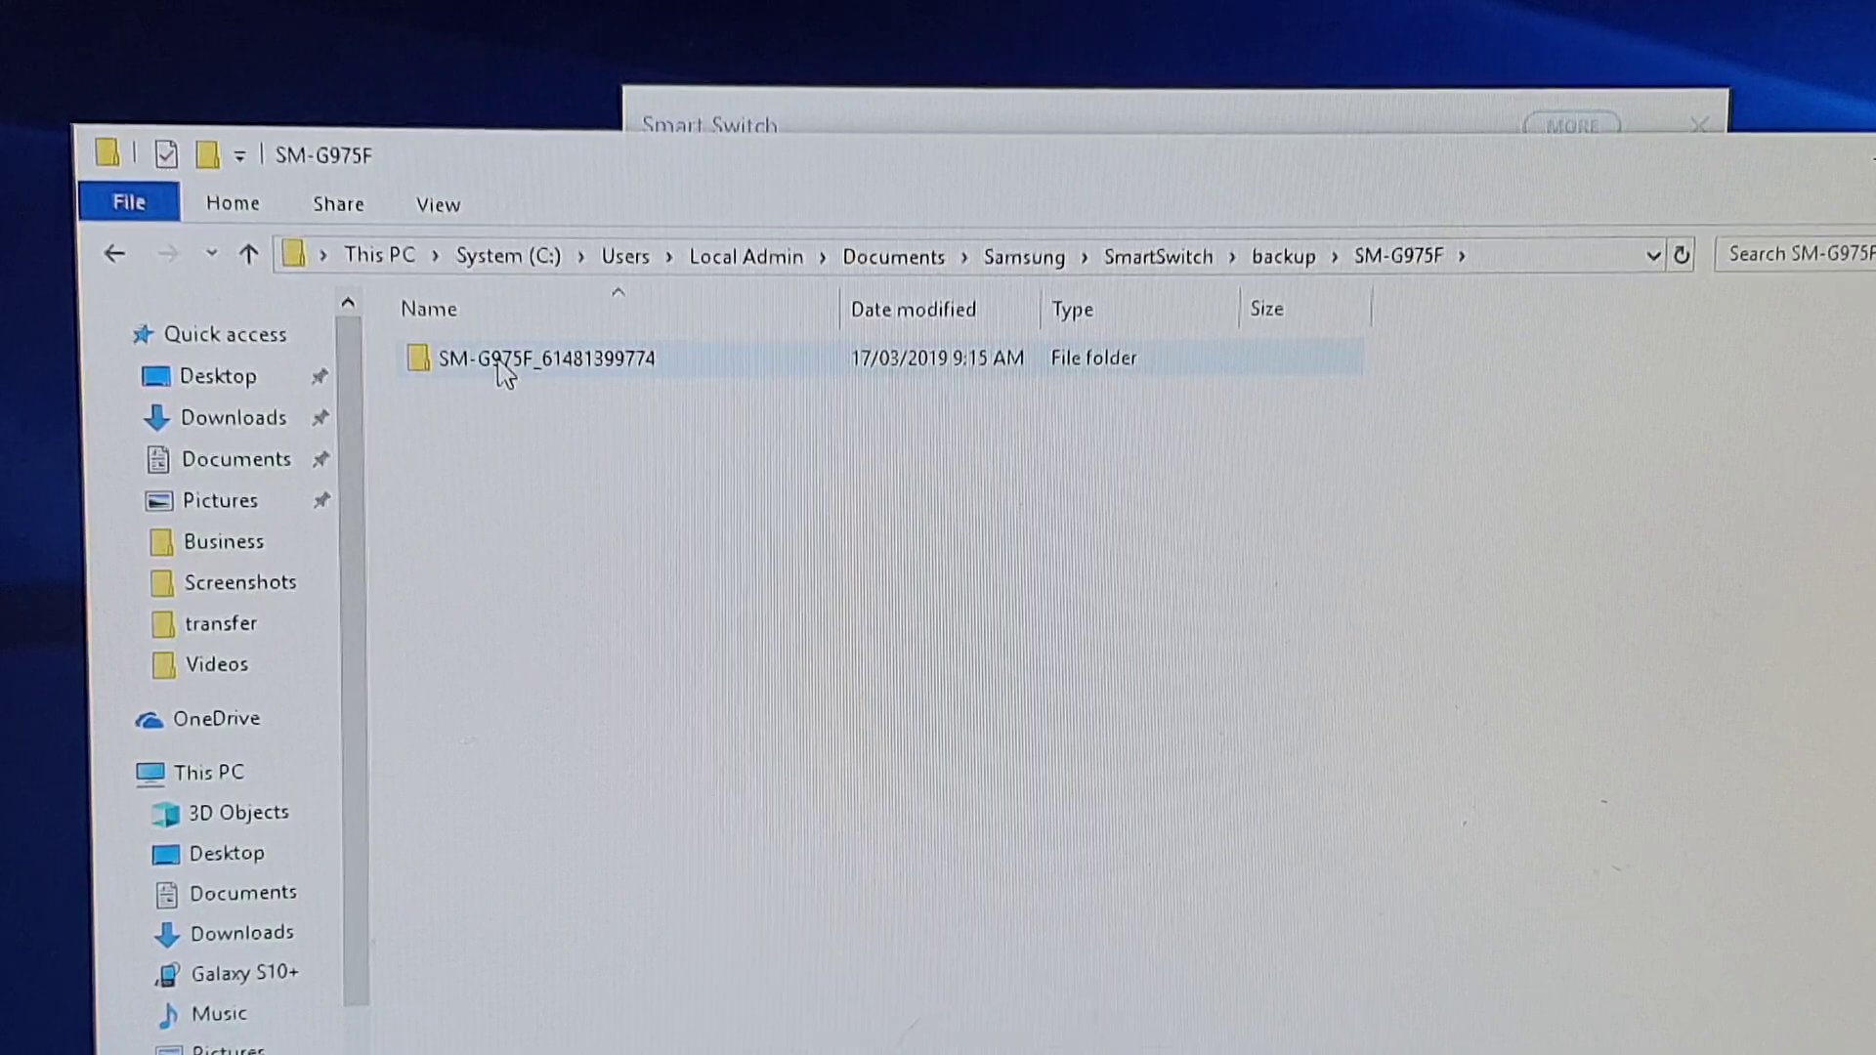
double_click(498, 367)
click(498, 367)
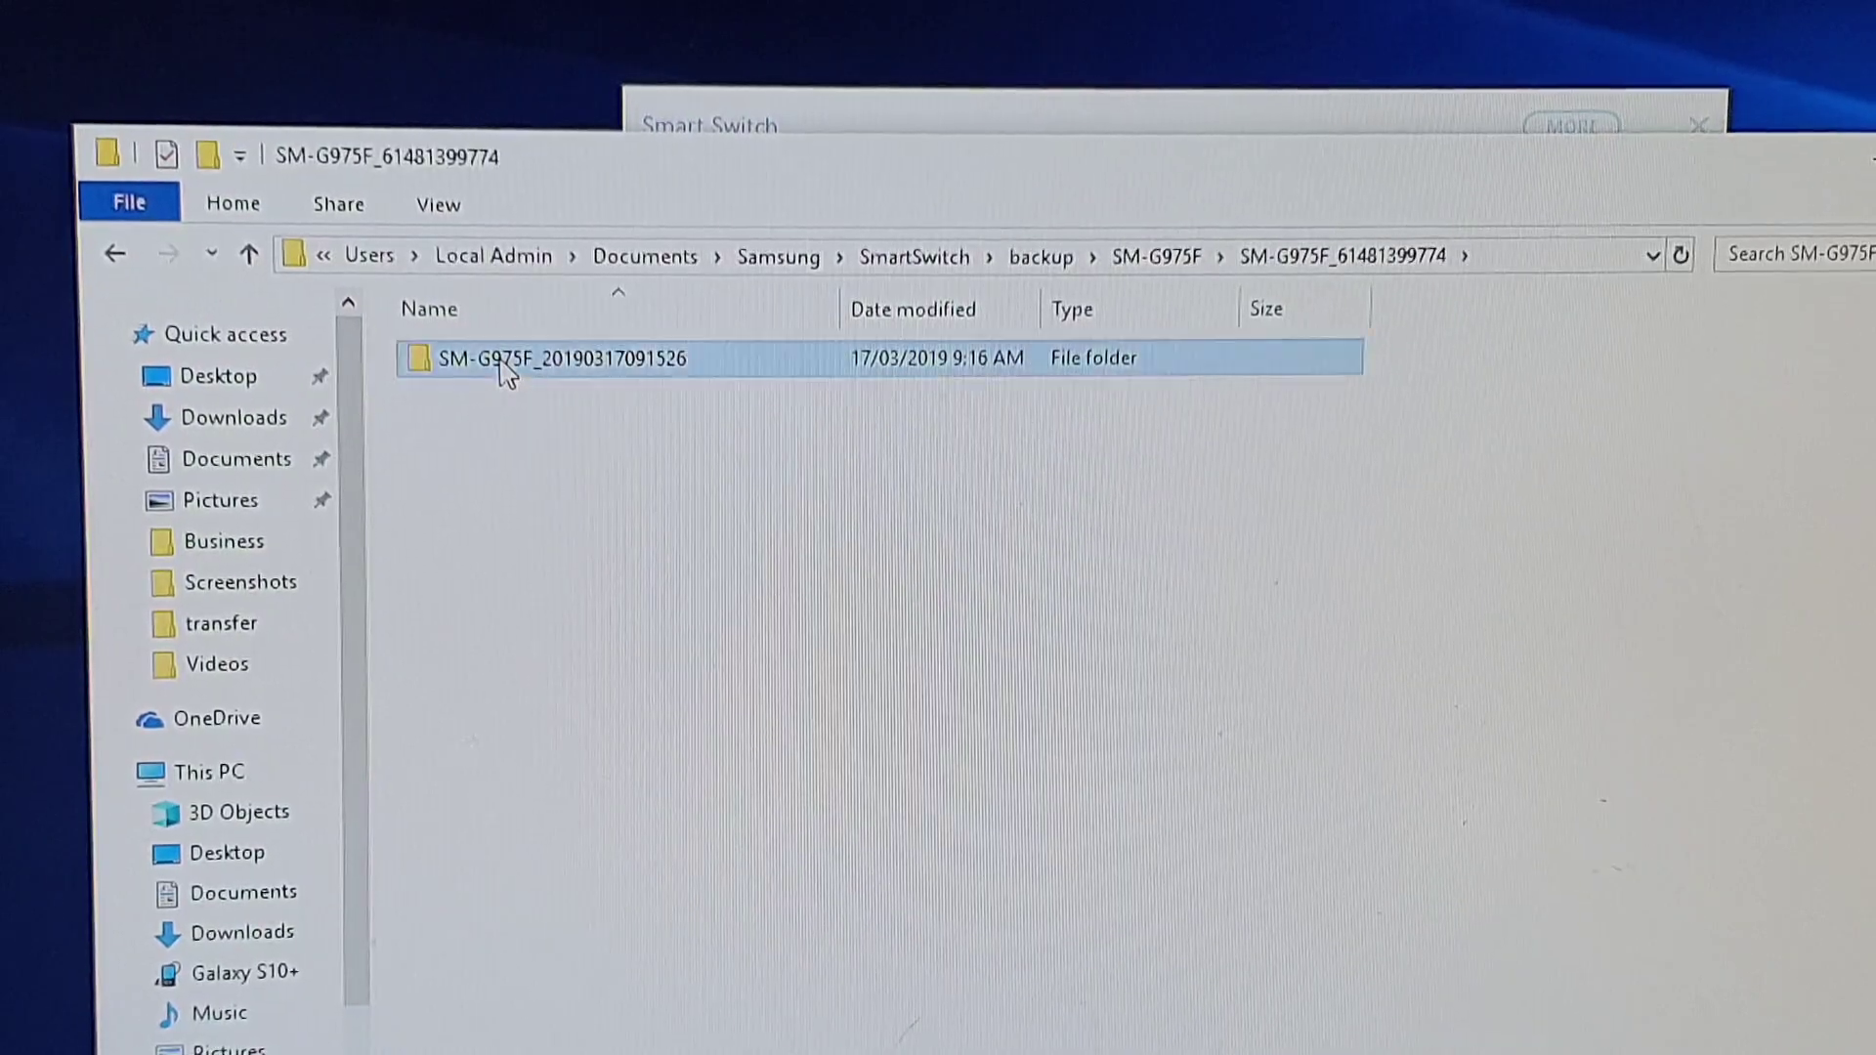
double_click(506, 366)
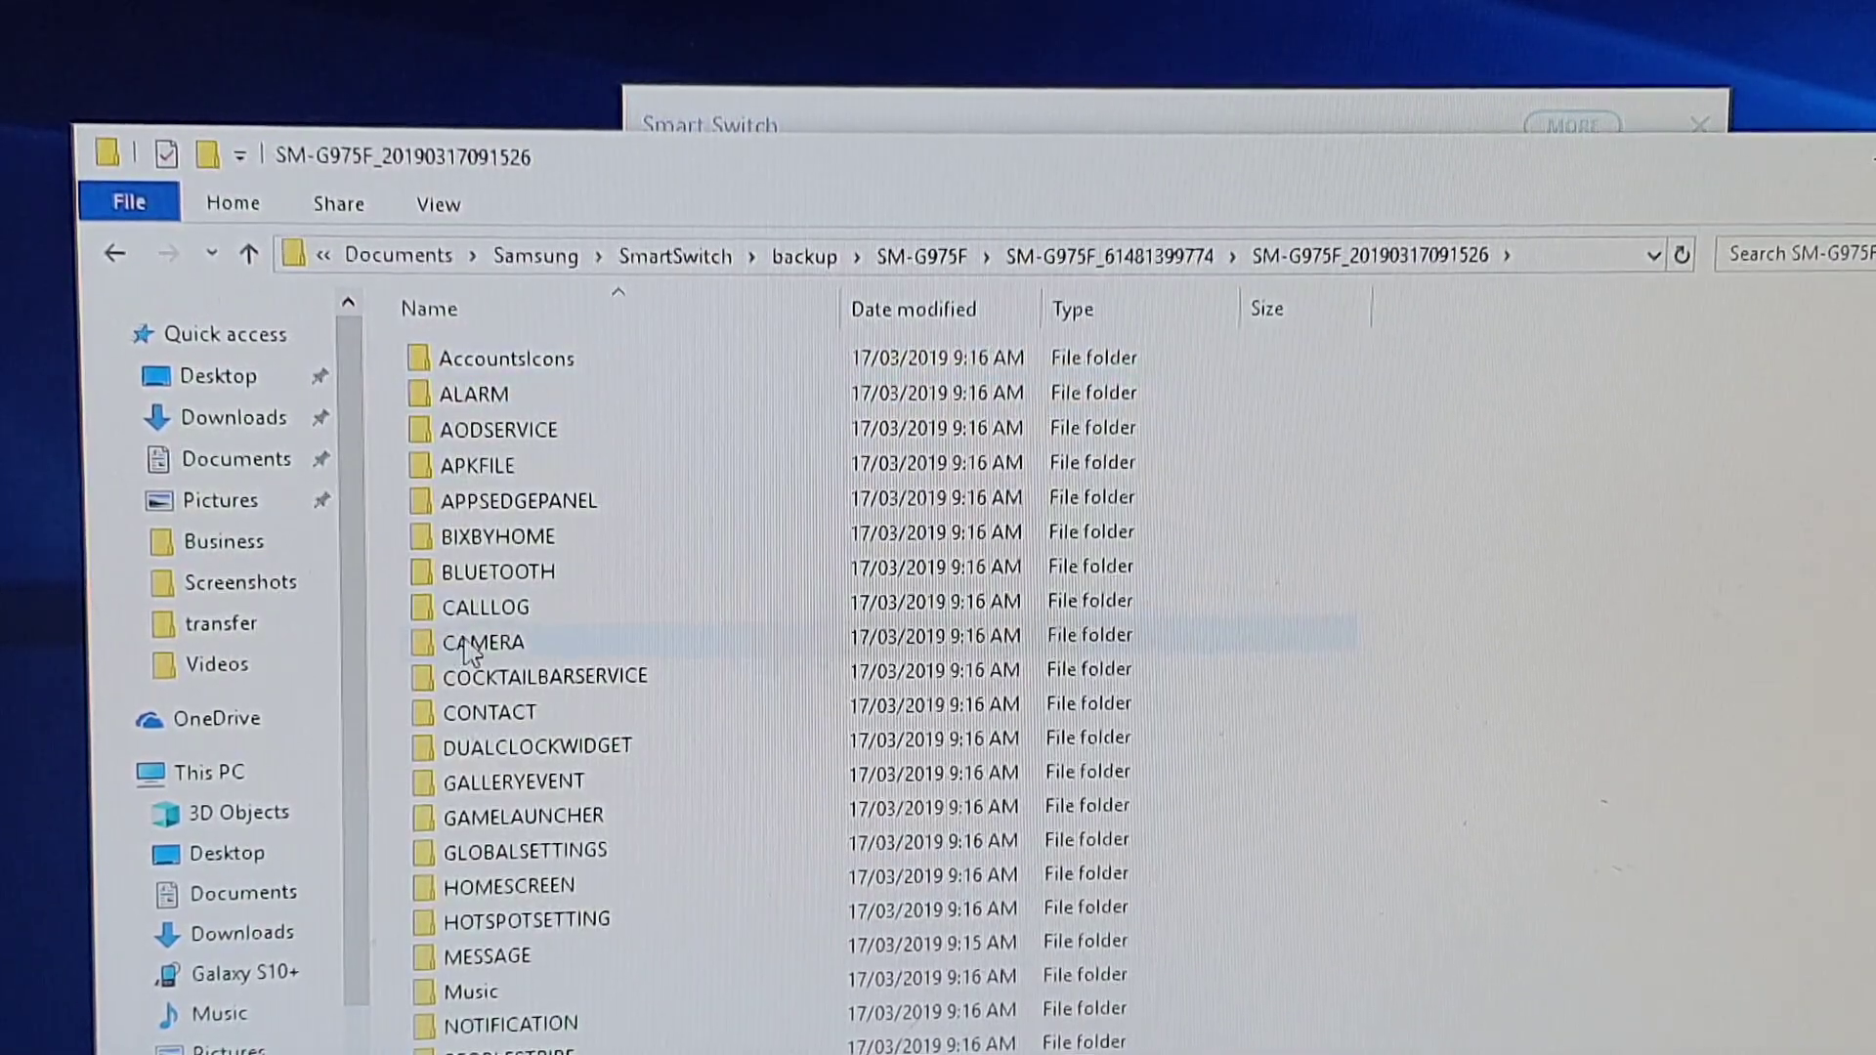
scroll(624, 674, down, 3)
scroll(619, 673, down, 2)
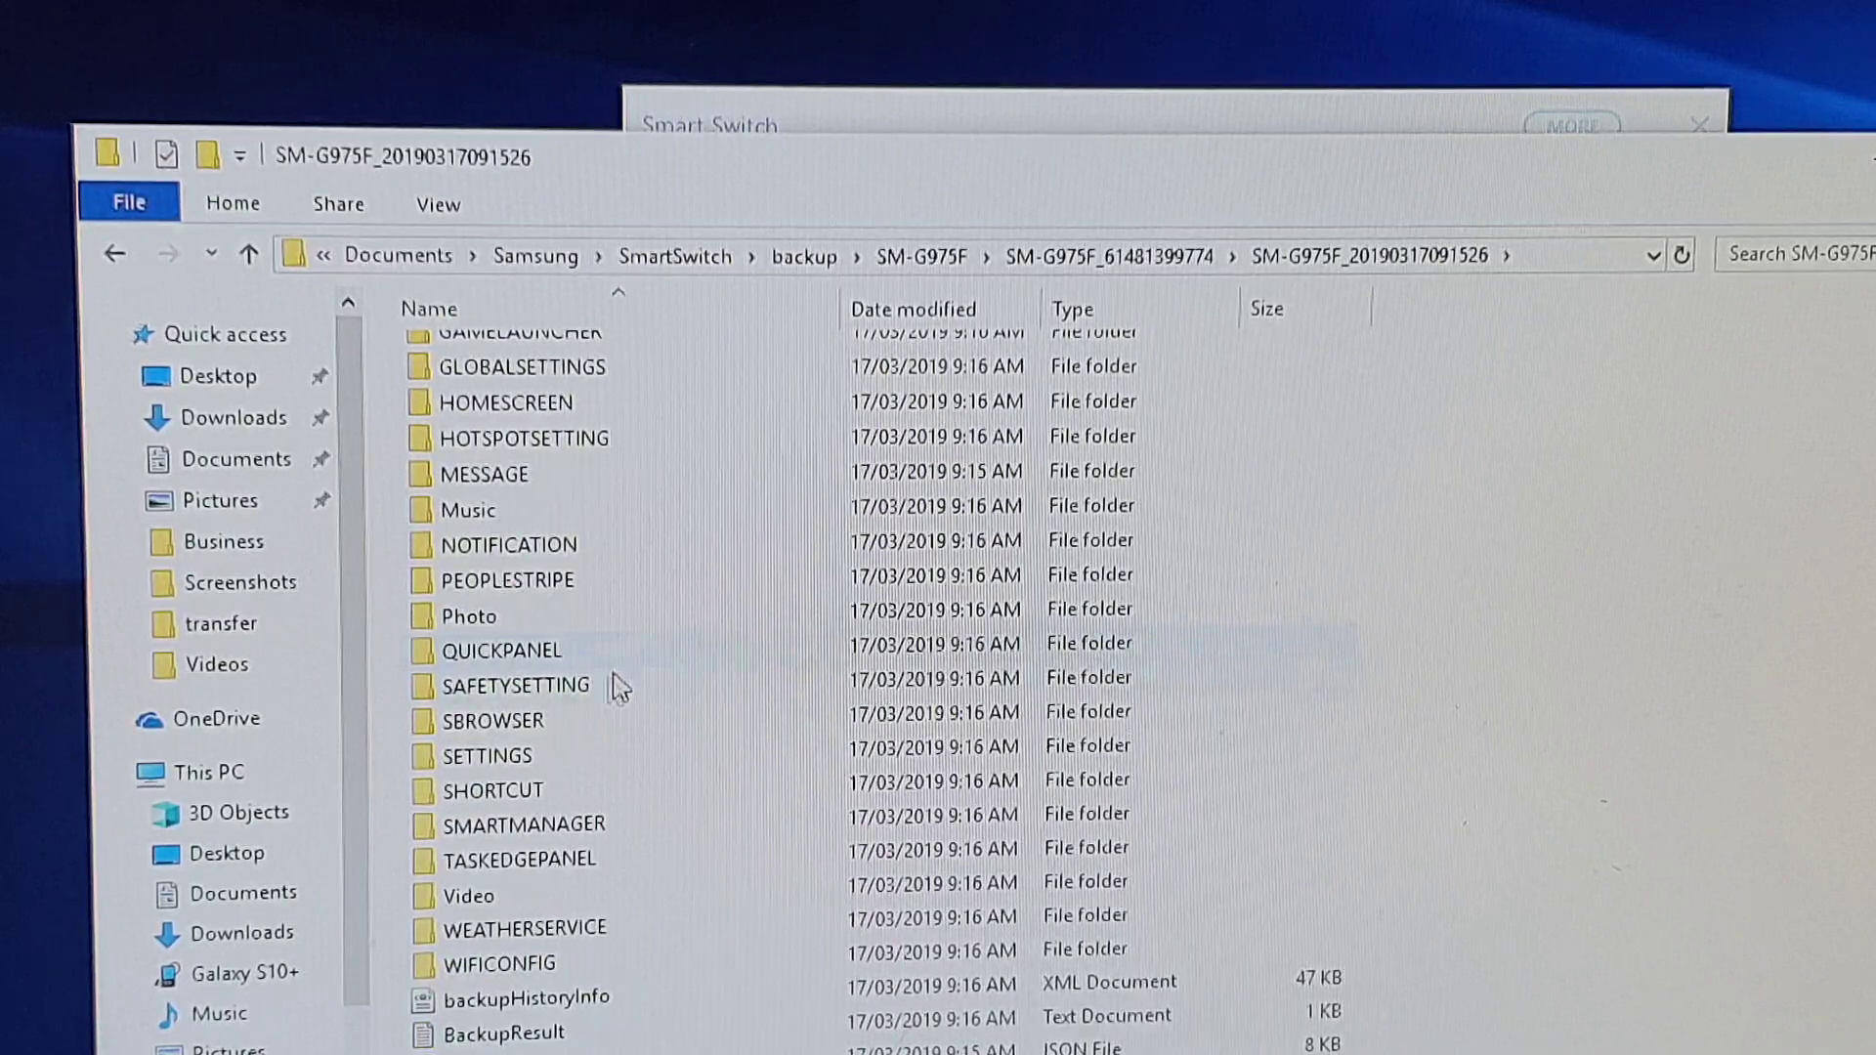
scroll(594, 711, up, 1)
click(502, 705)
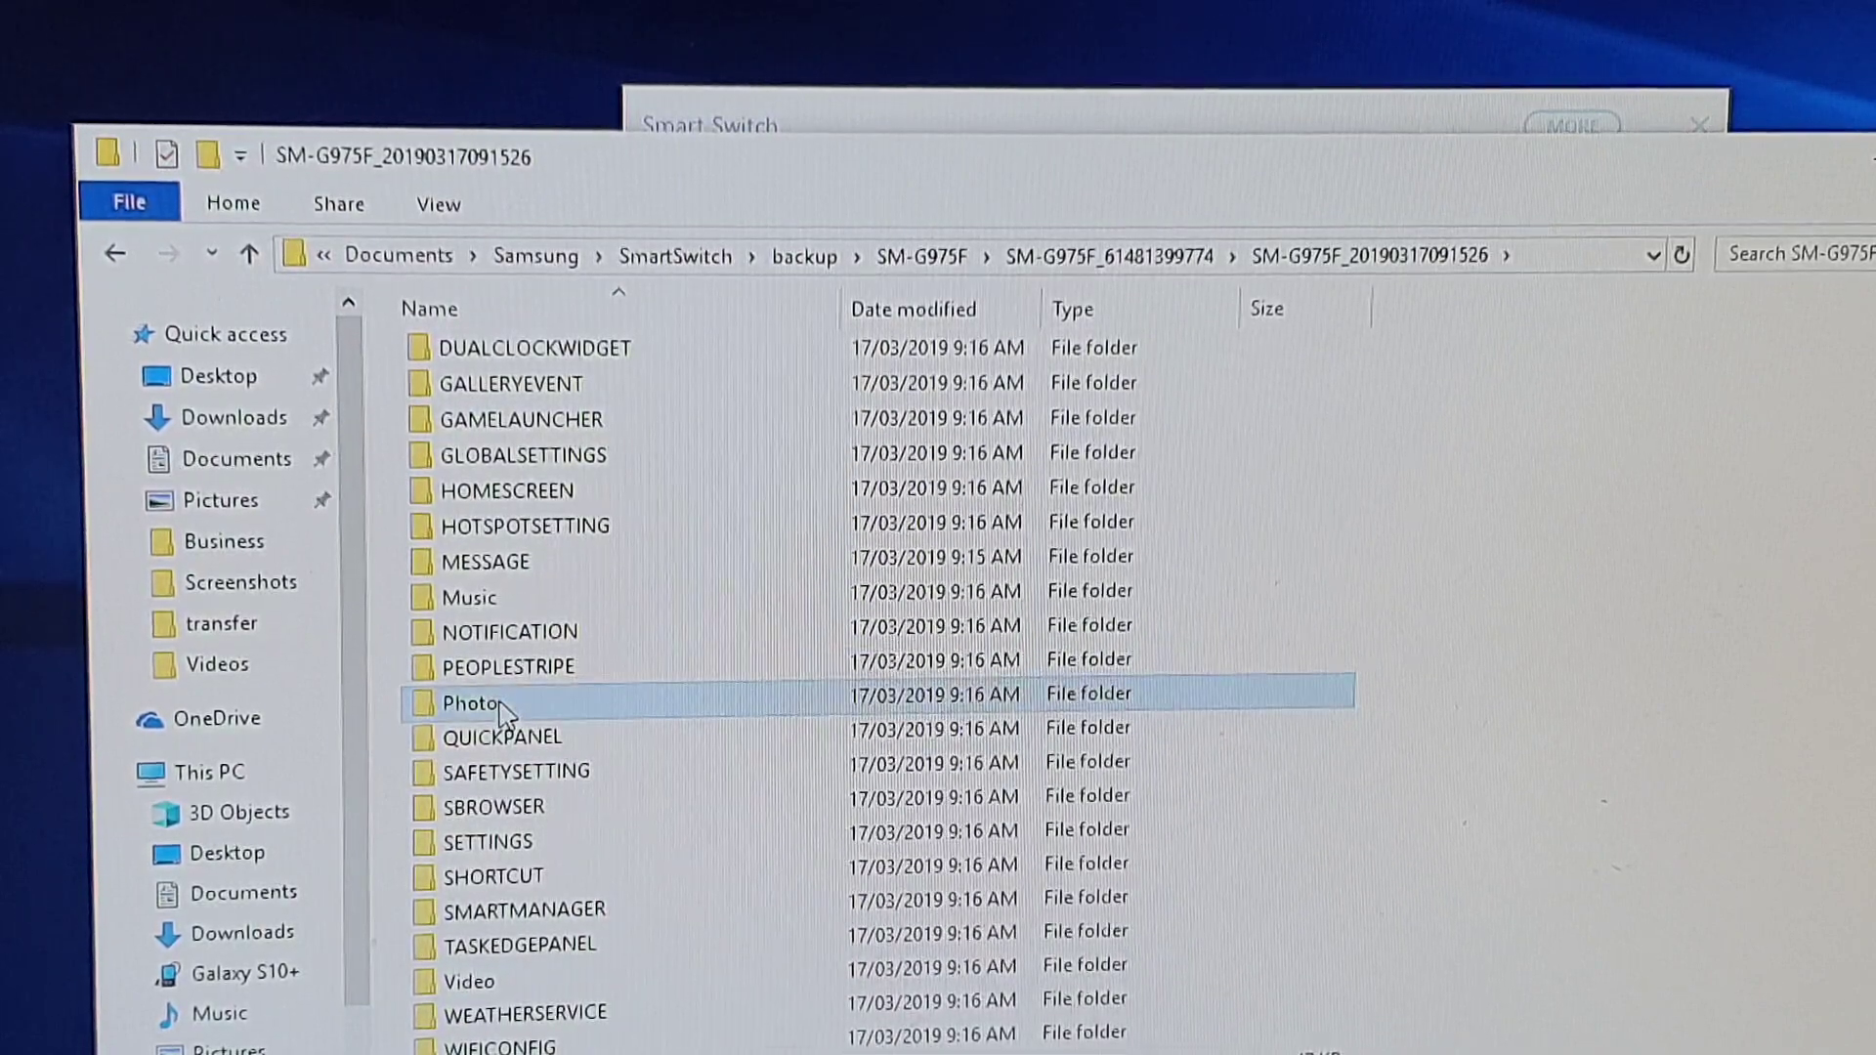
double_click(504, 706)
double_click(471, 399)
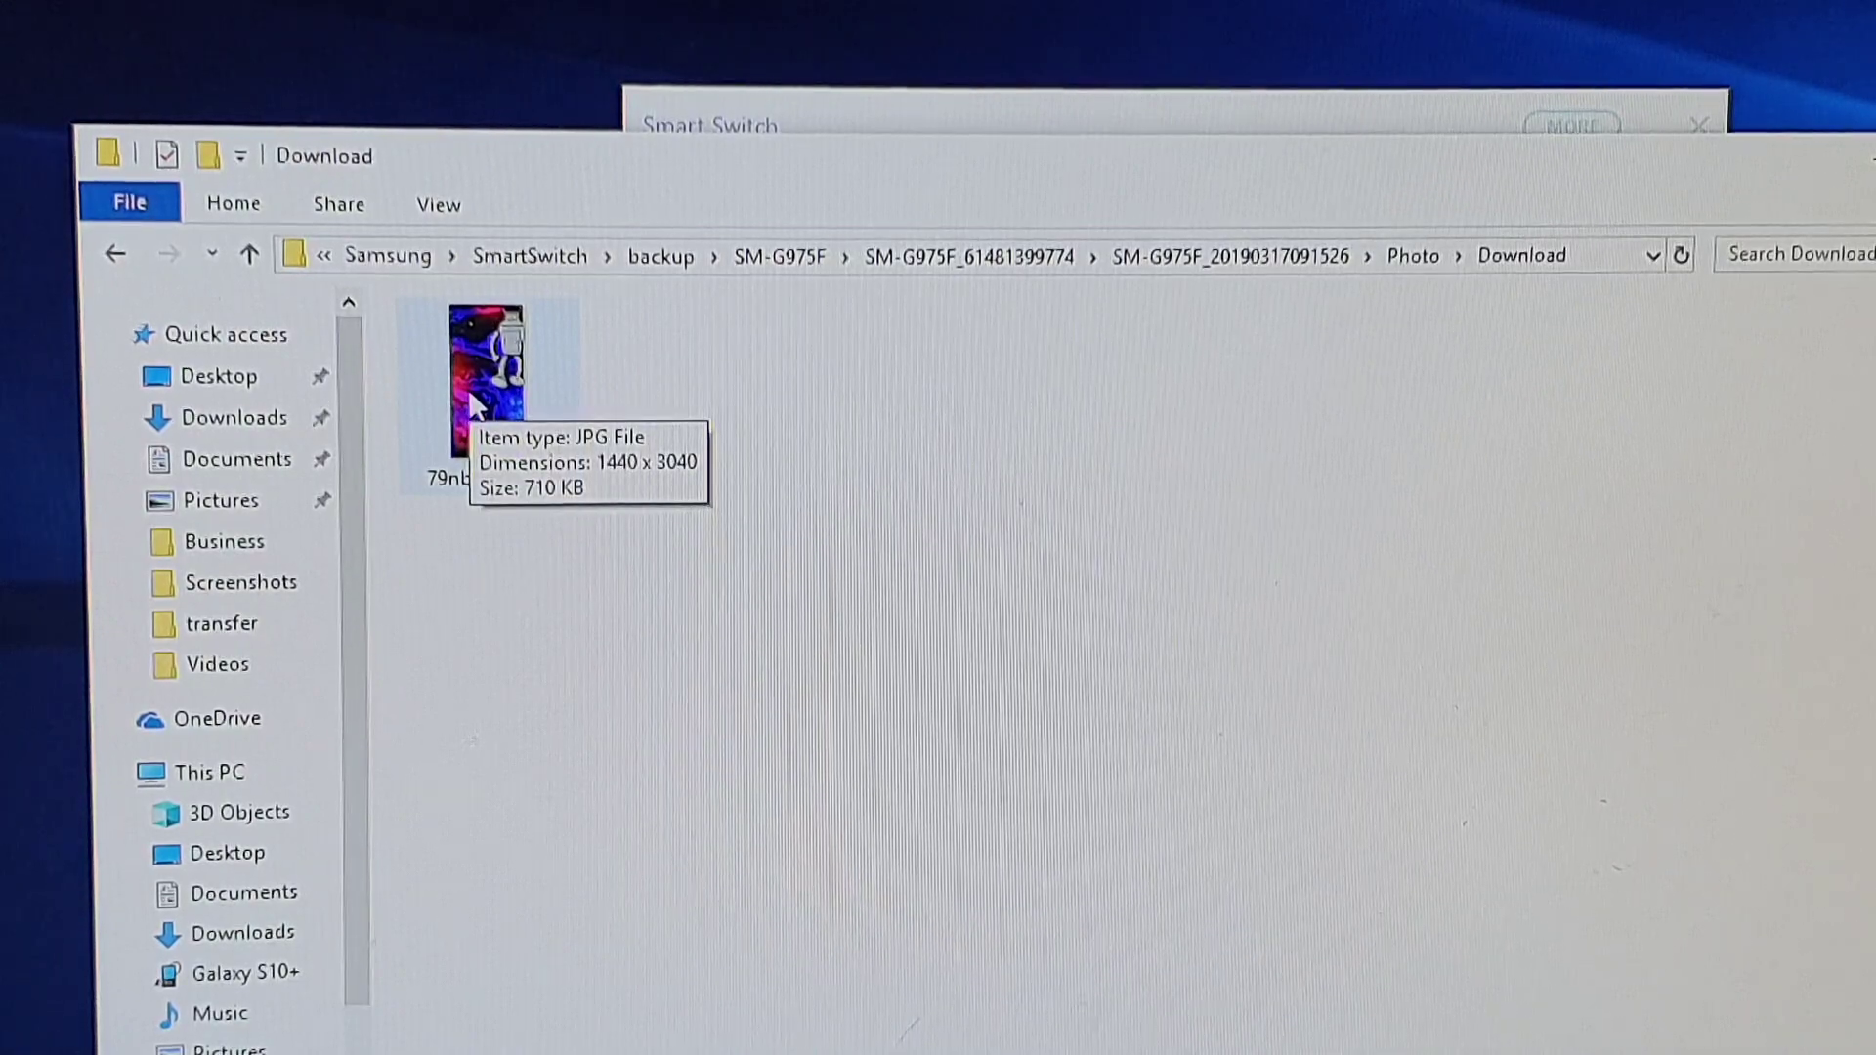
key(alt+Left)
double_click(466, 358)
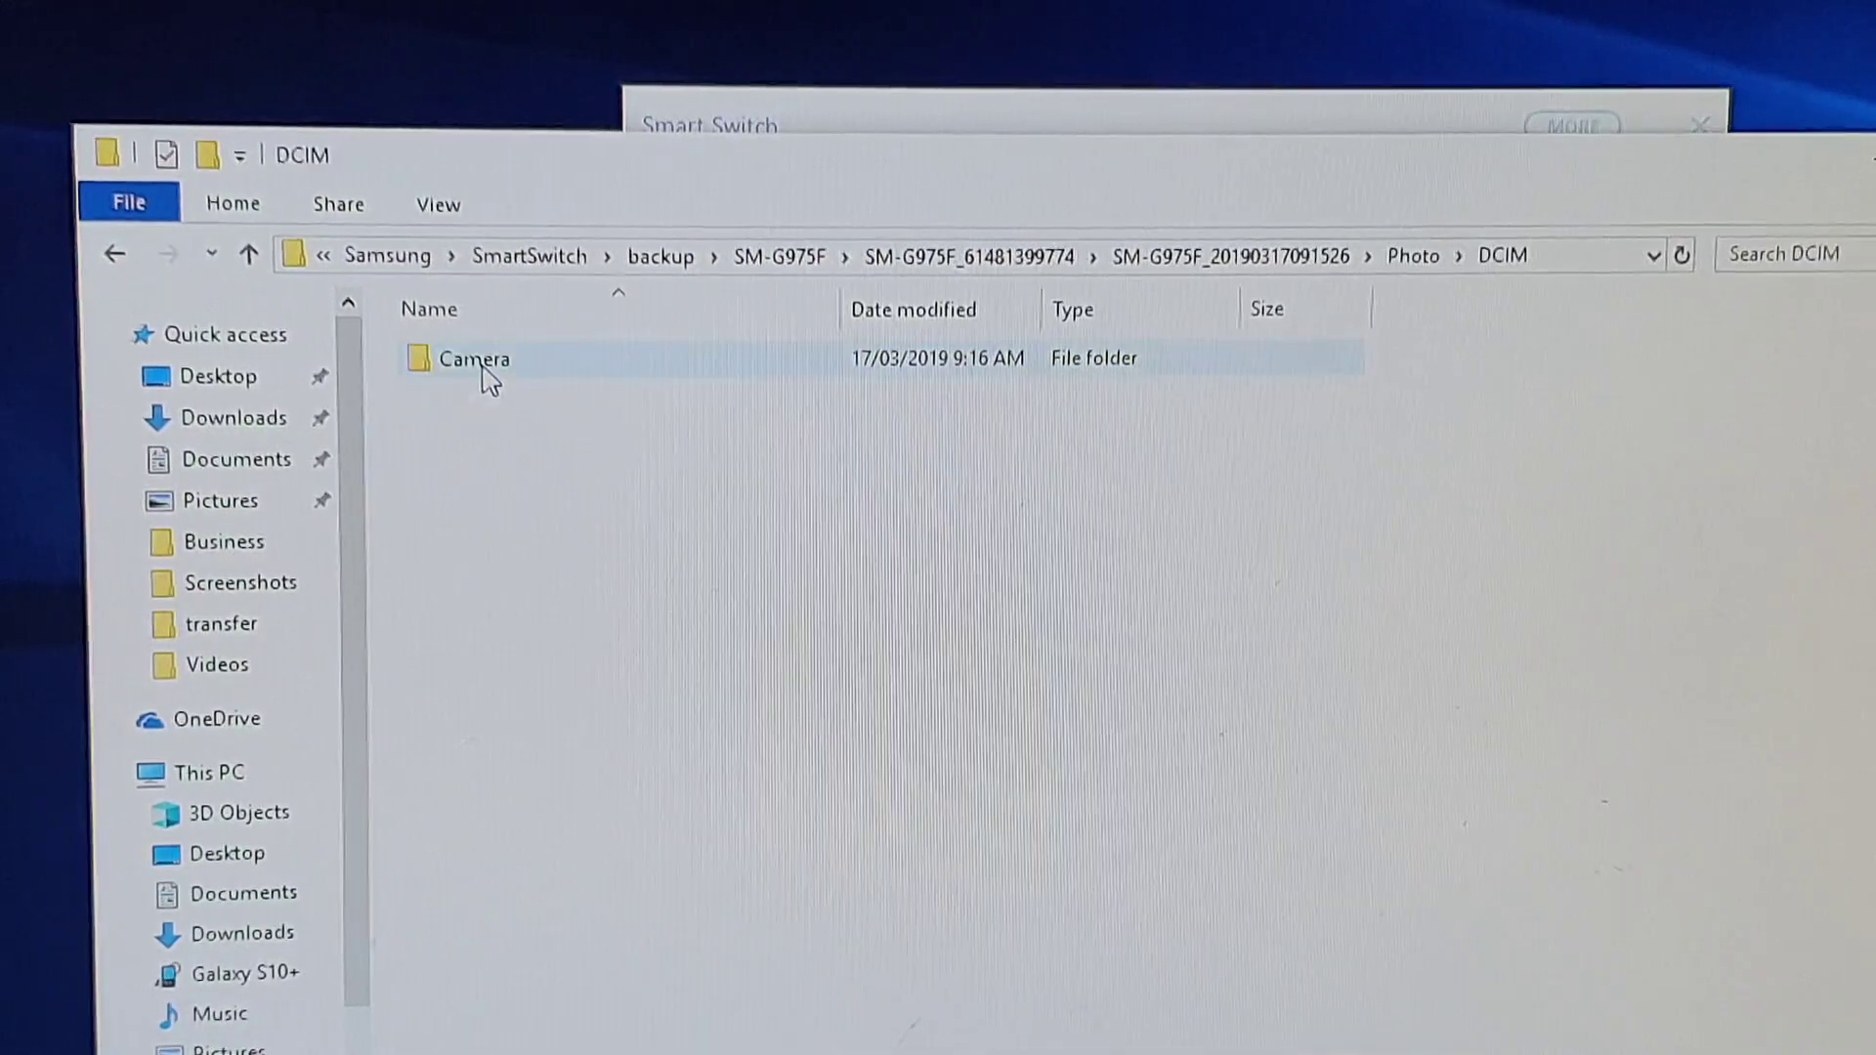
double_click(487, 363)
key(alt+Left)
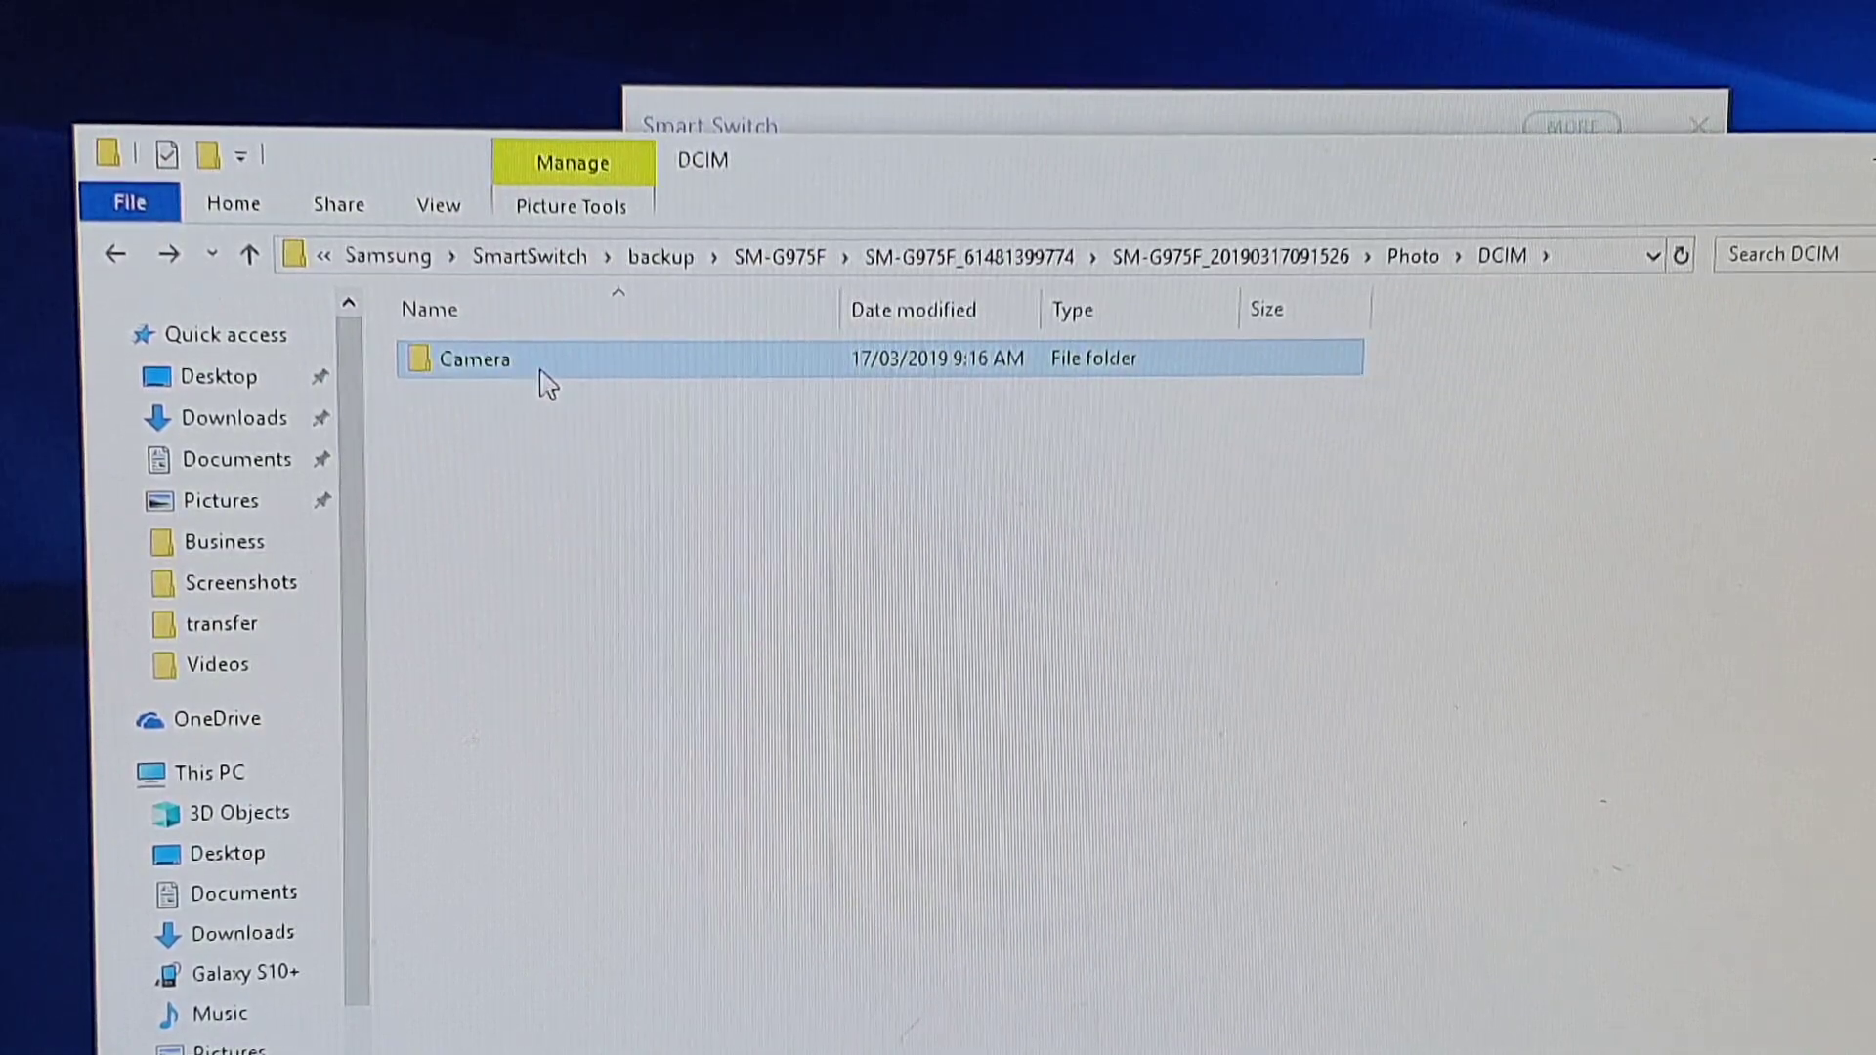
key(alt+Left)
key(alt+Left)
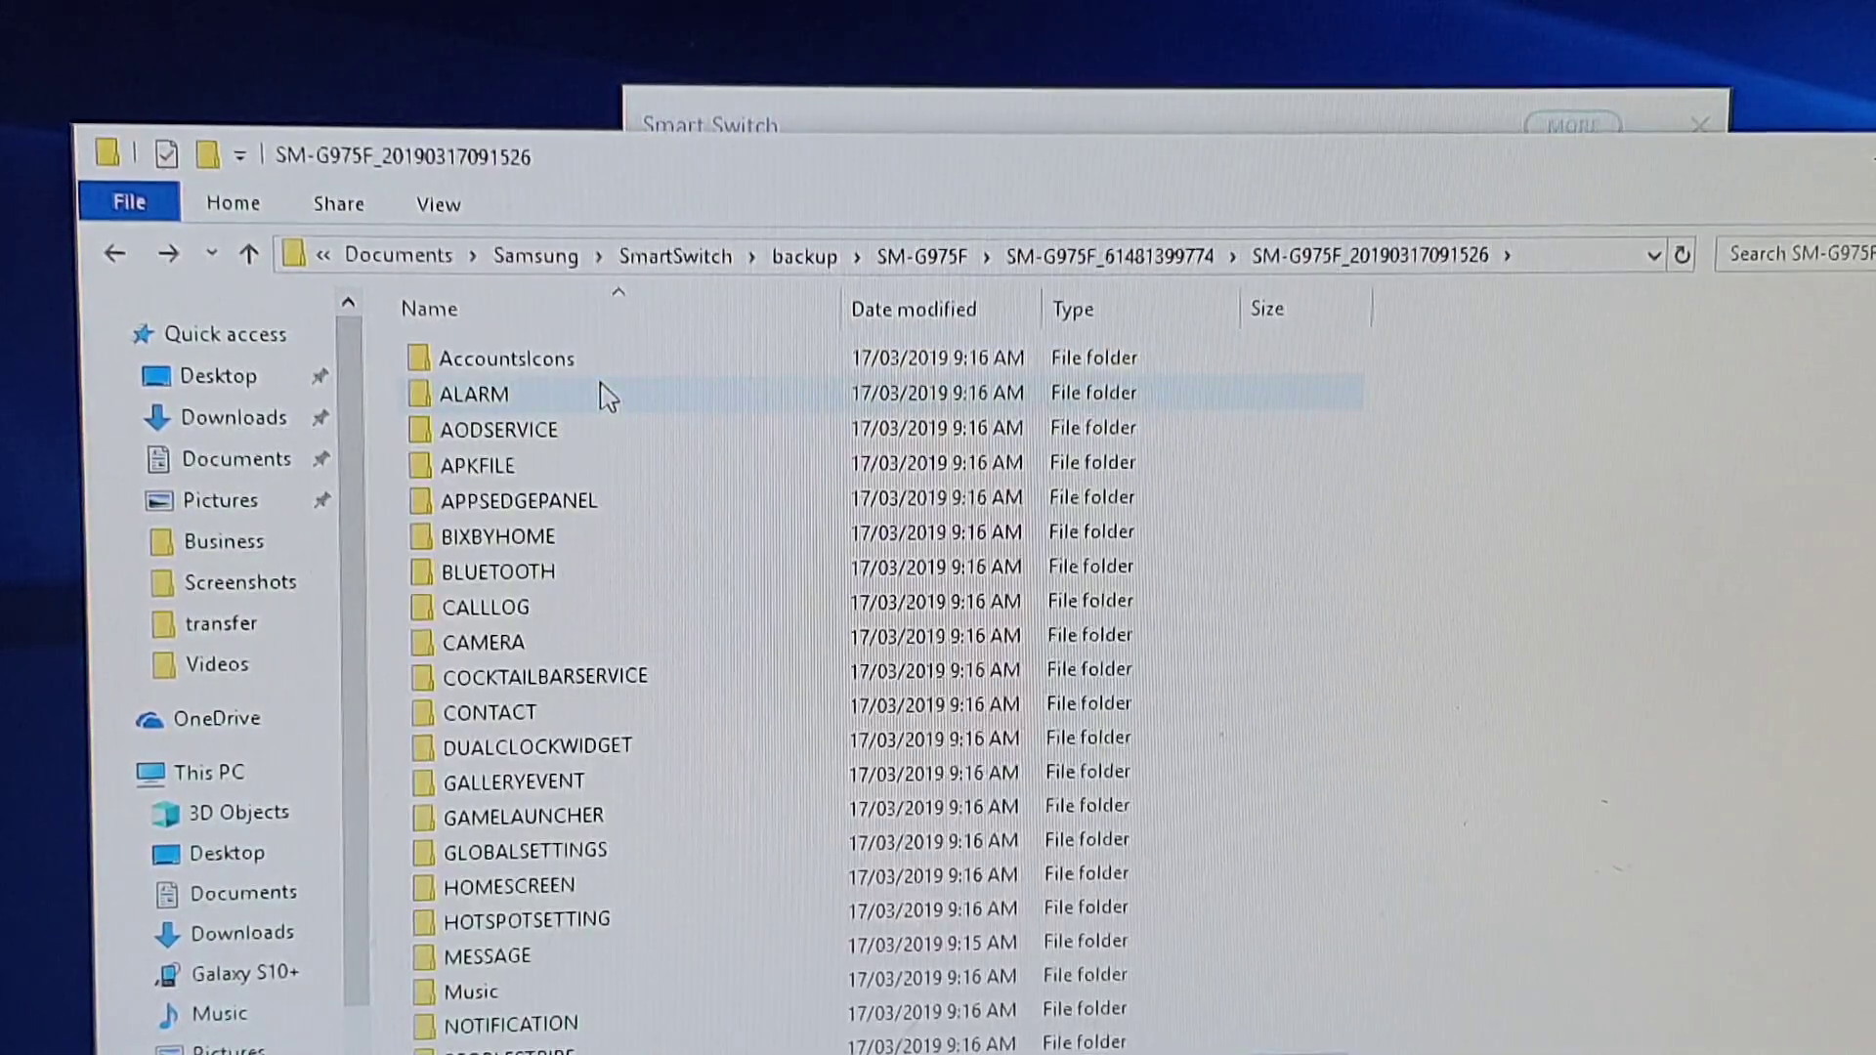
scroll(572, 704, down, 3)
scroll(560, 695, down, 2)
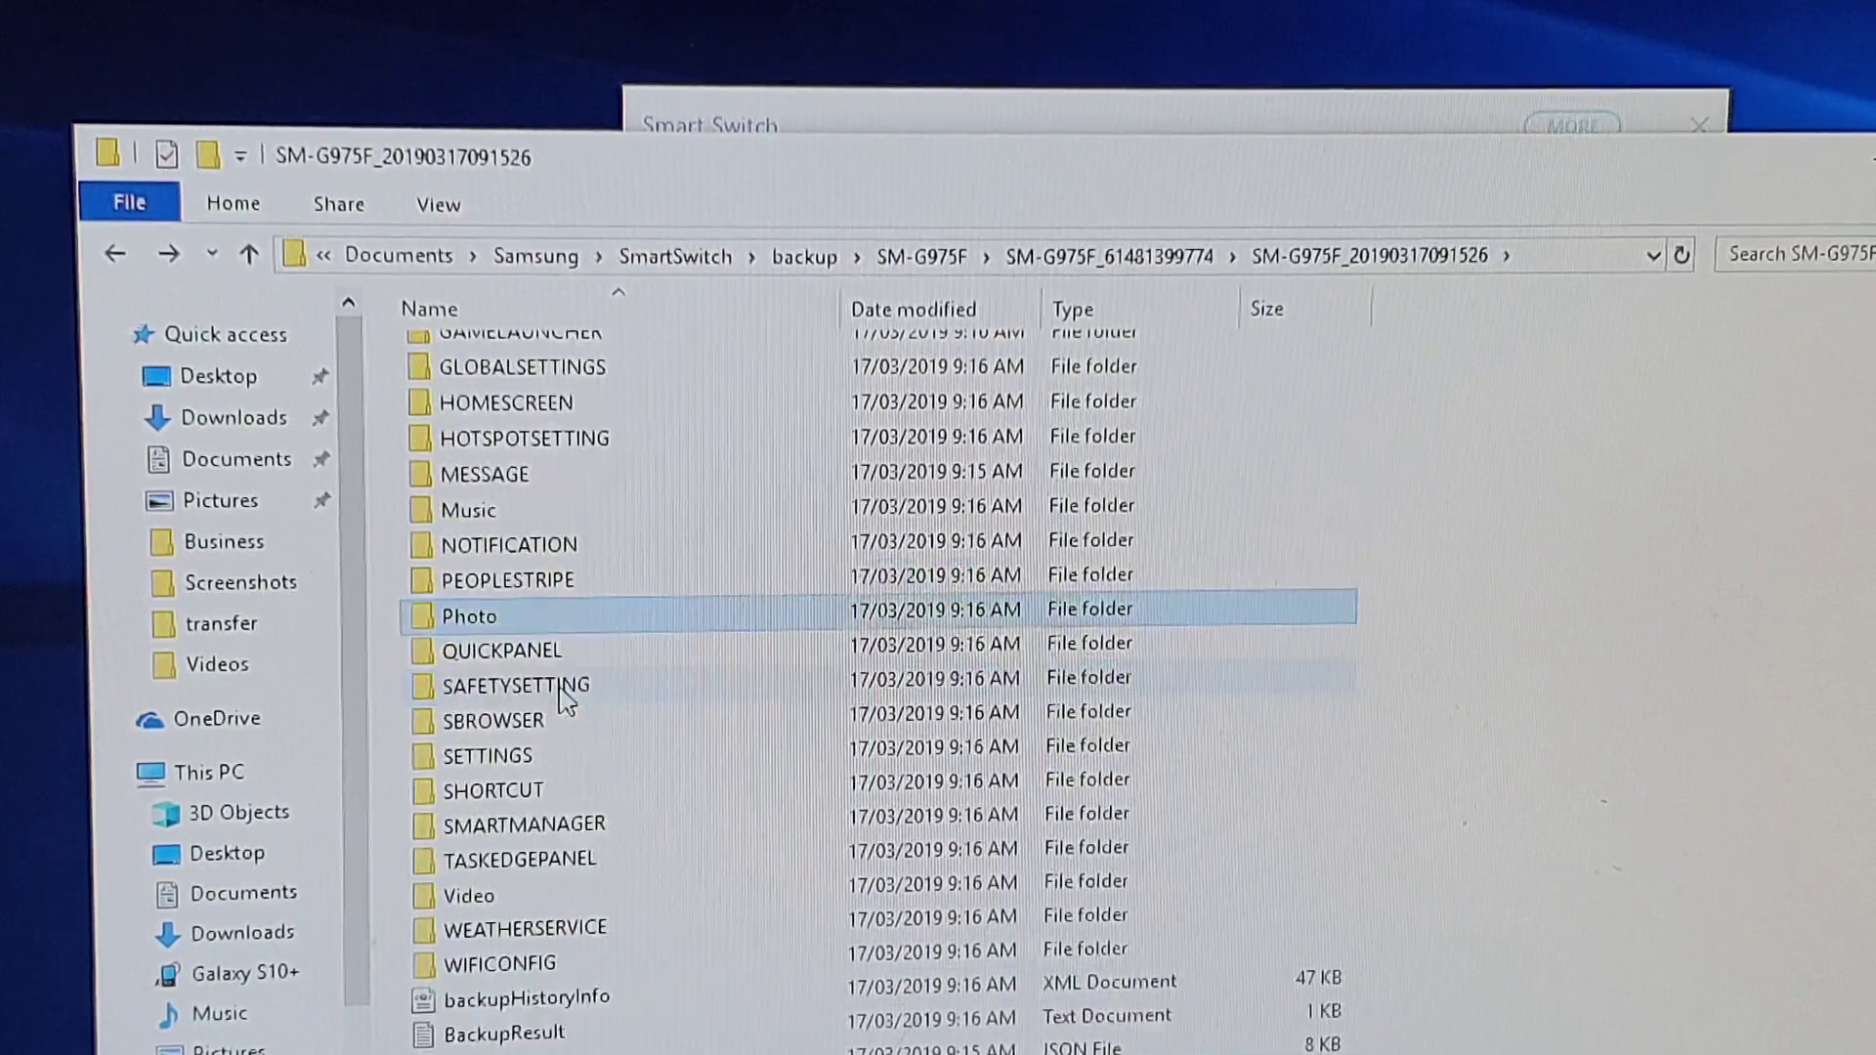
click(499, 895)
double_click(500, 896)
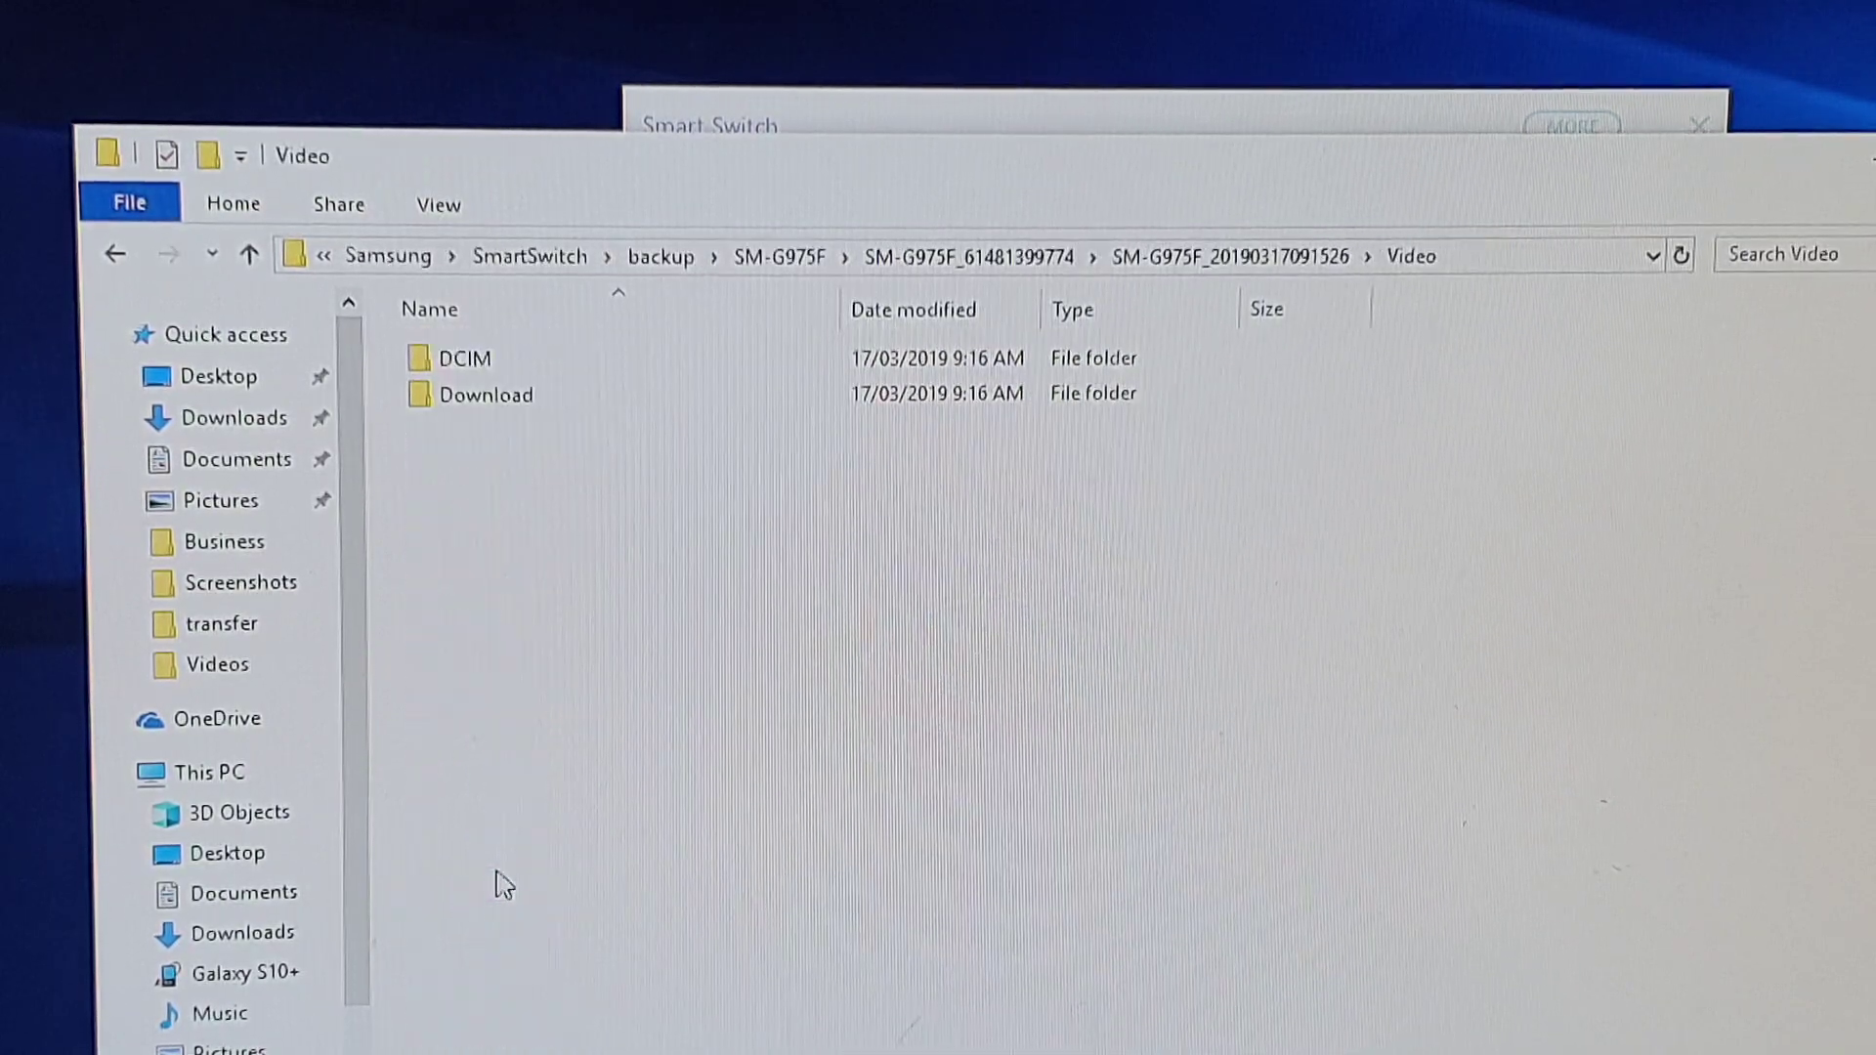
double_click(512, 372)
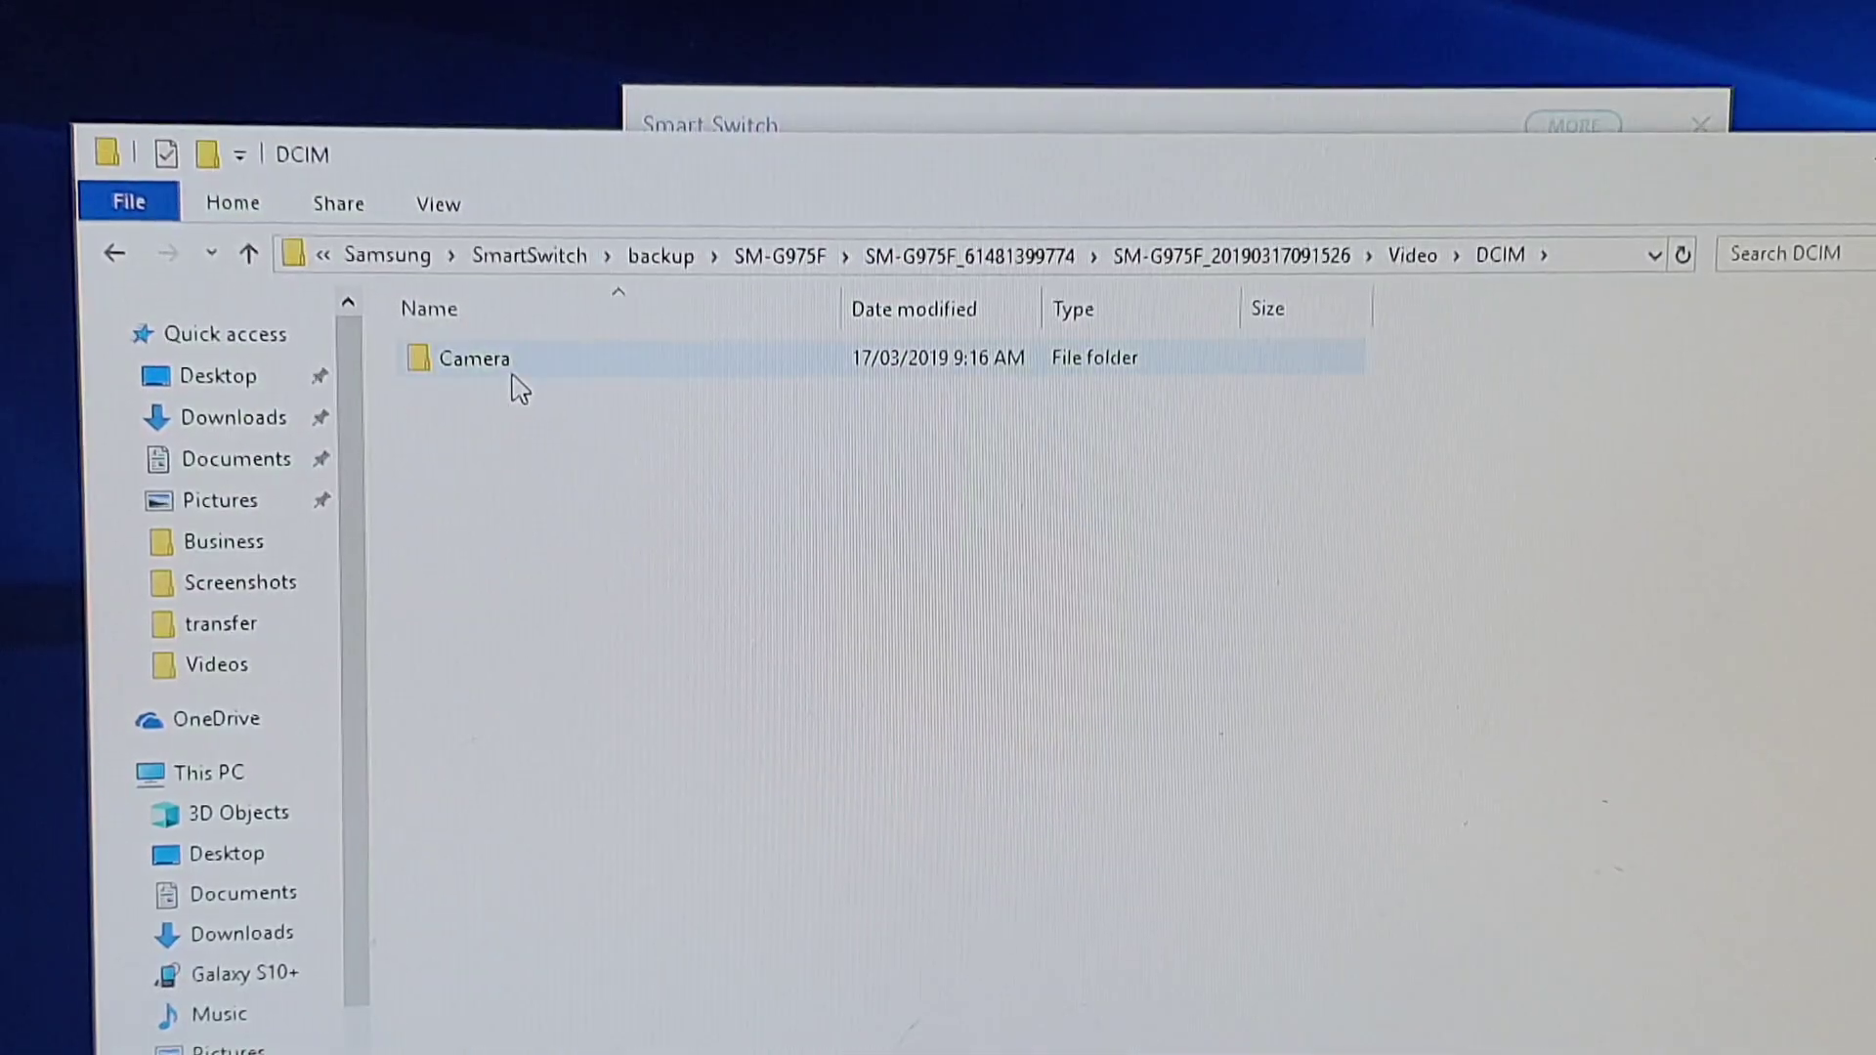
double_click(513, 384)
key(alt+Left)
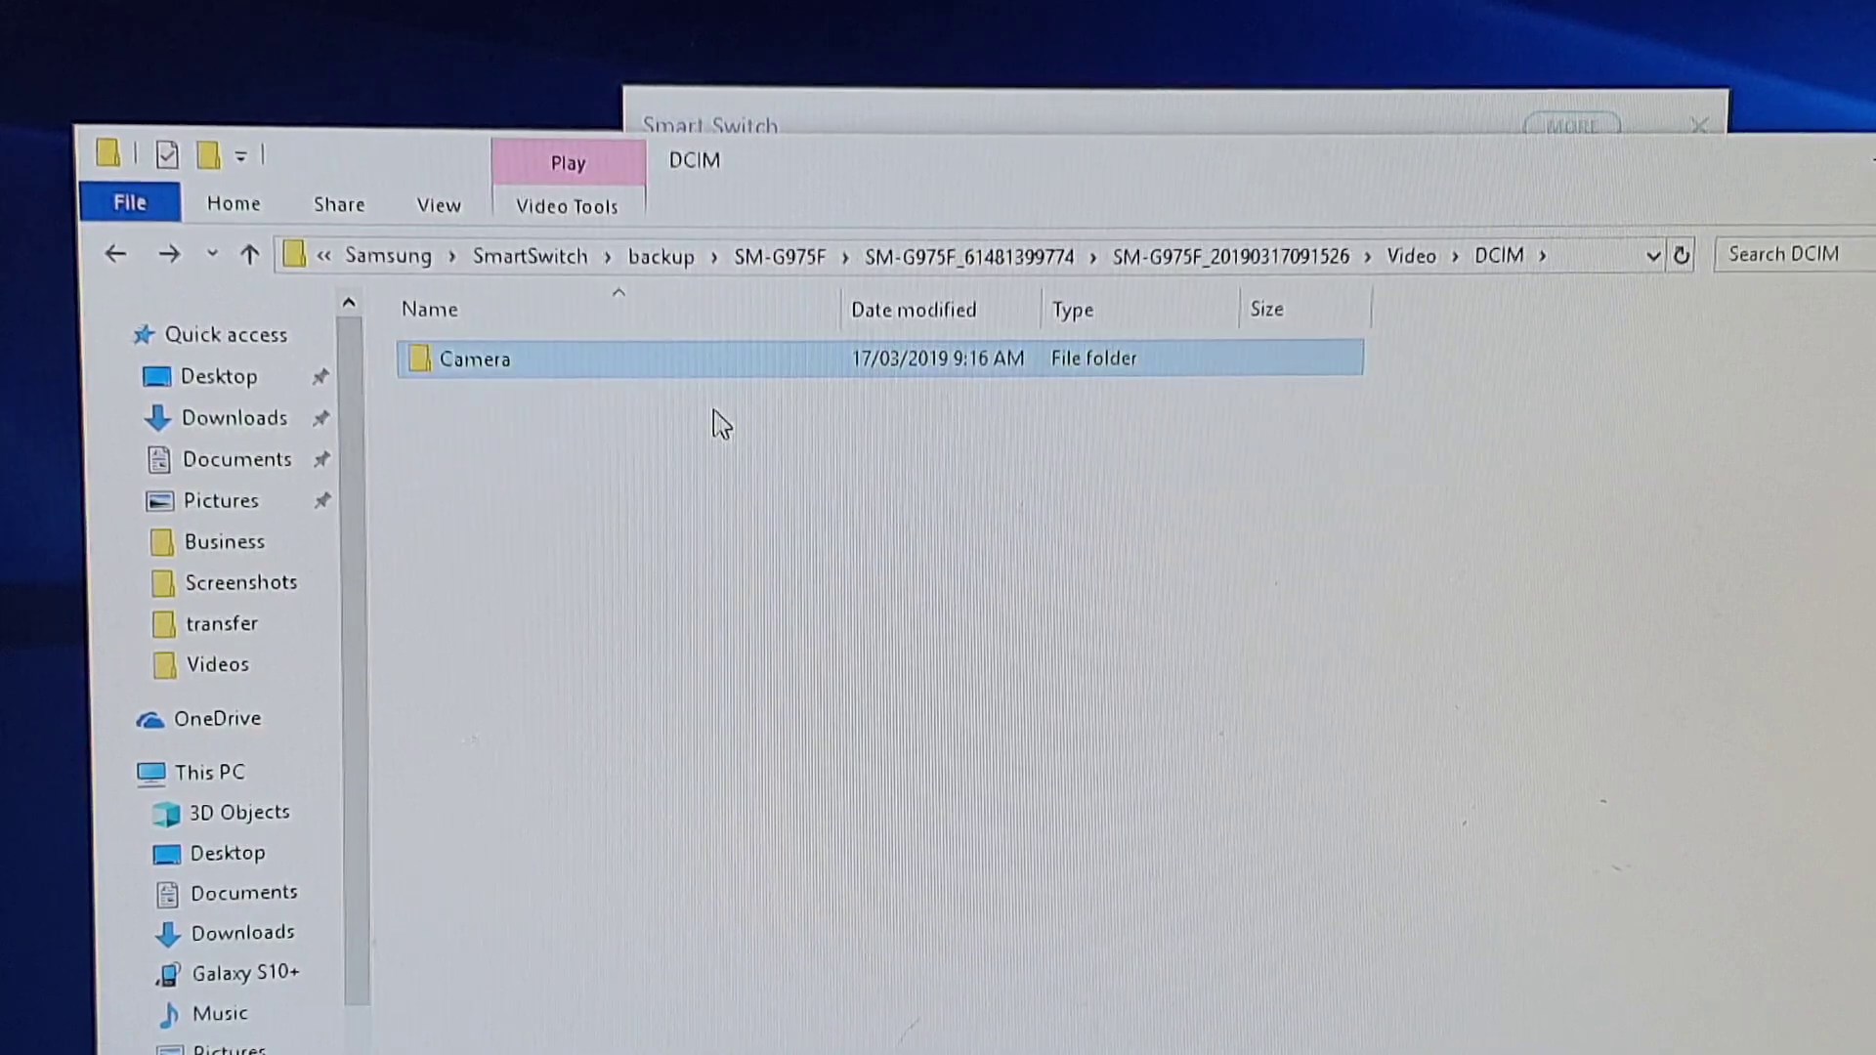
key(alt+Left)
key(alt+Left)
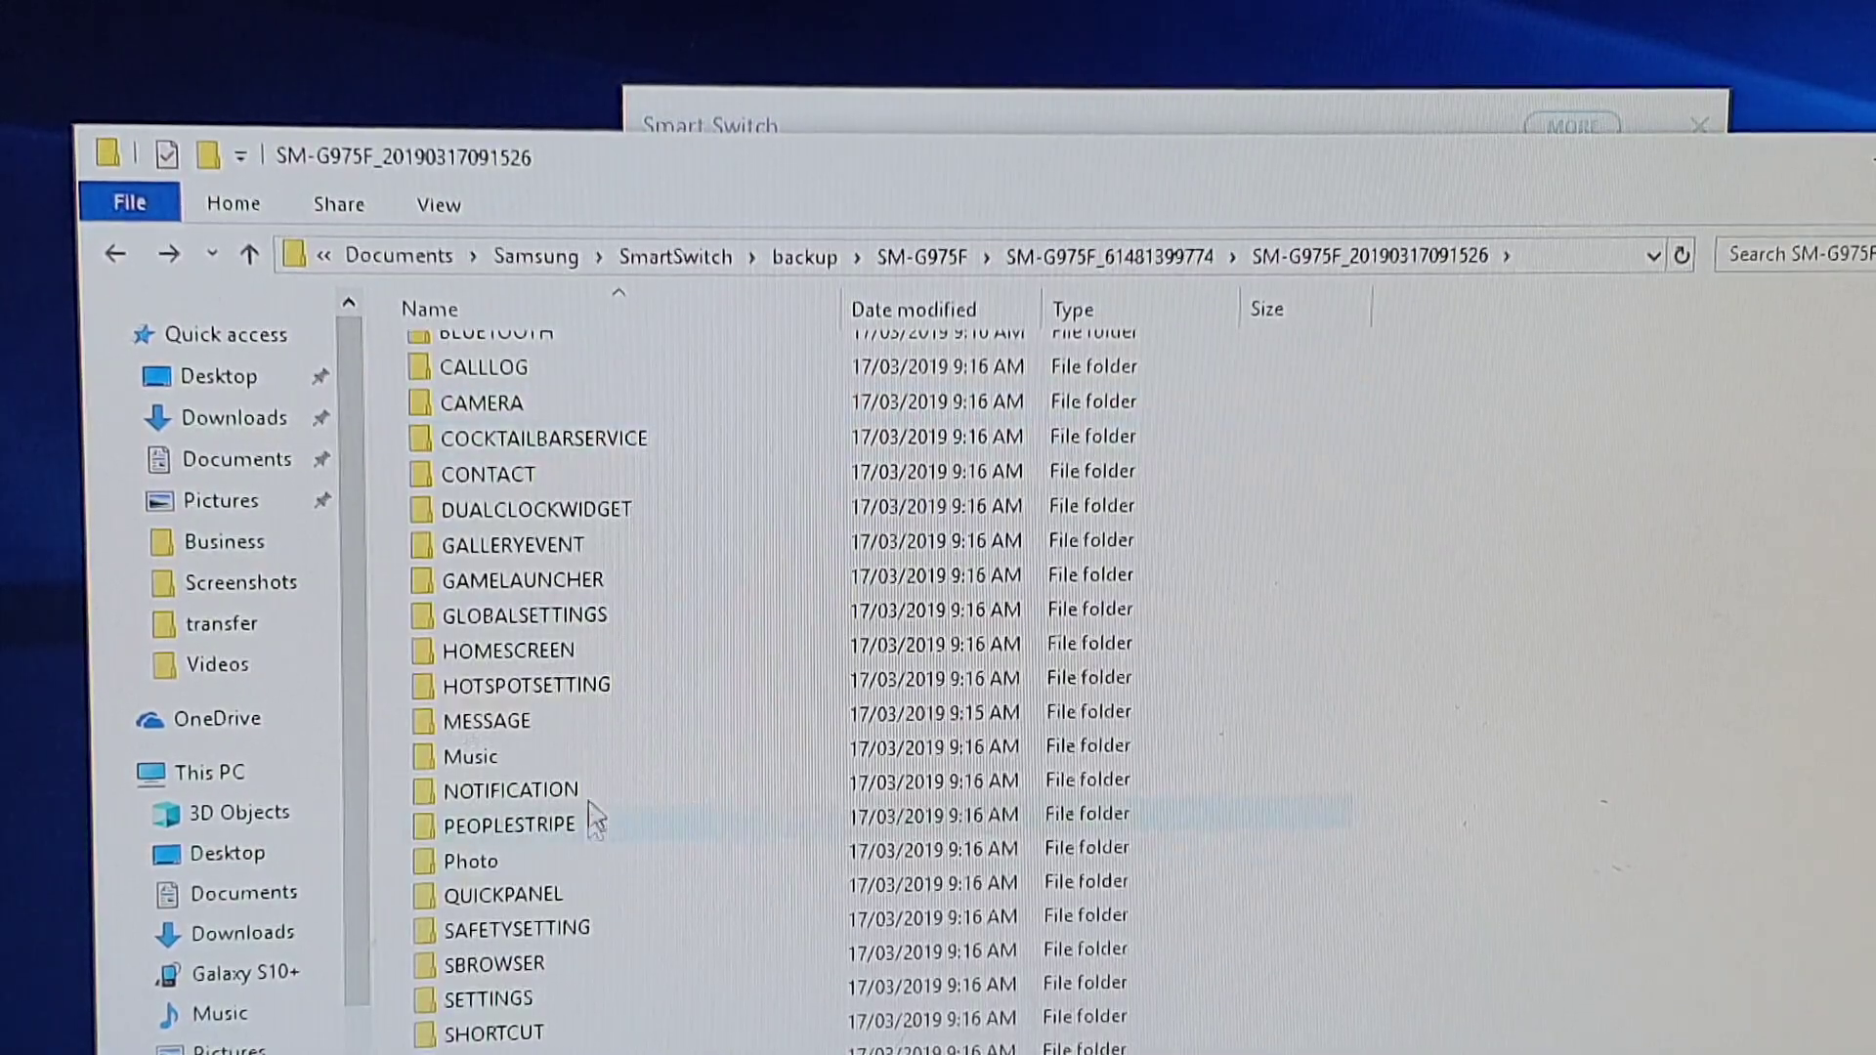
double_click(532, 723)
key(alt+Left)
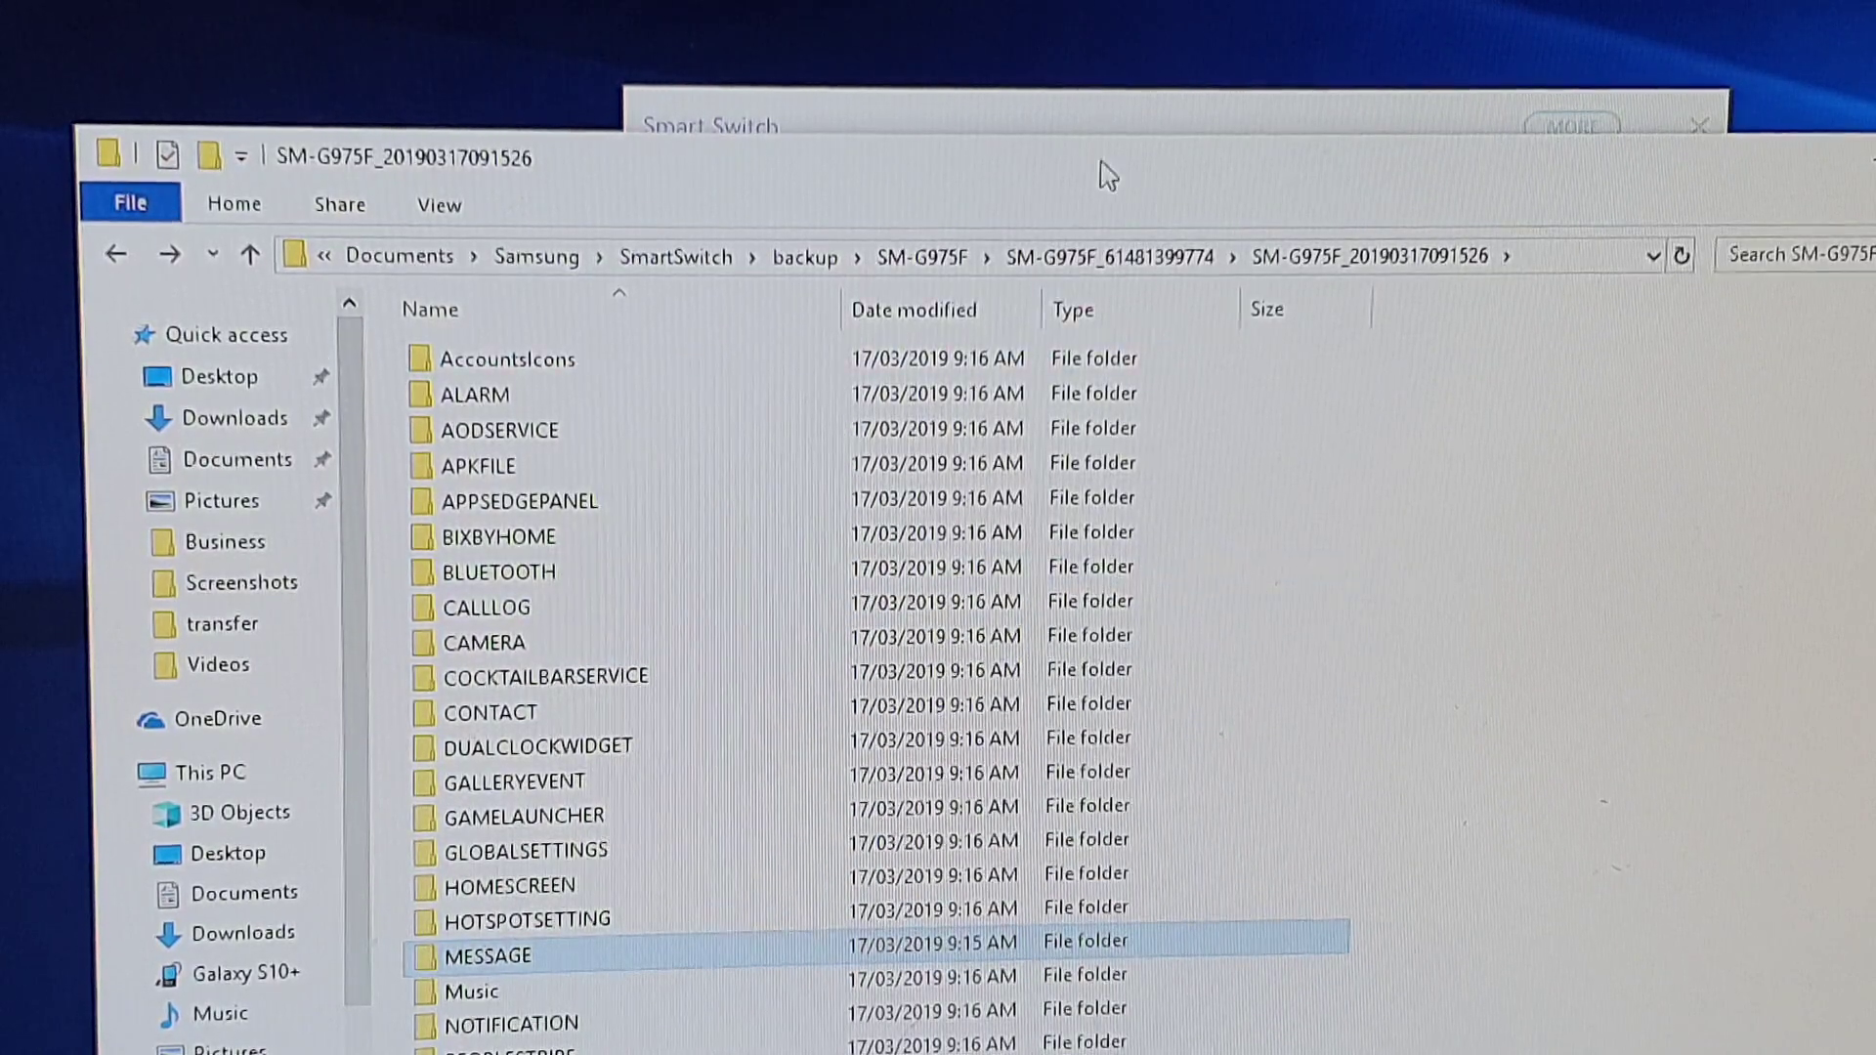
Step: Close the backup summary and choose the 3/17/2019 backup with all 10 categories for restore
click(1386, 127)
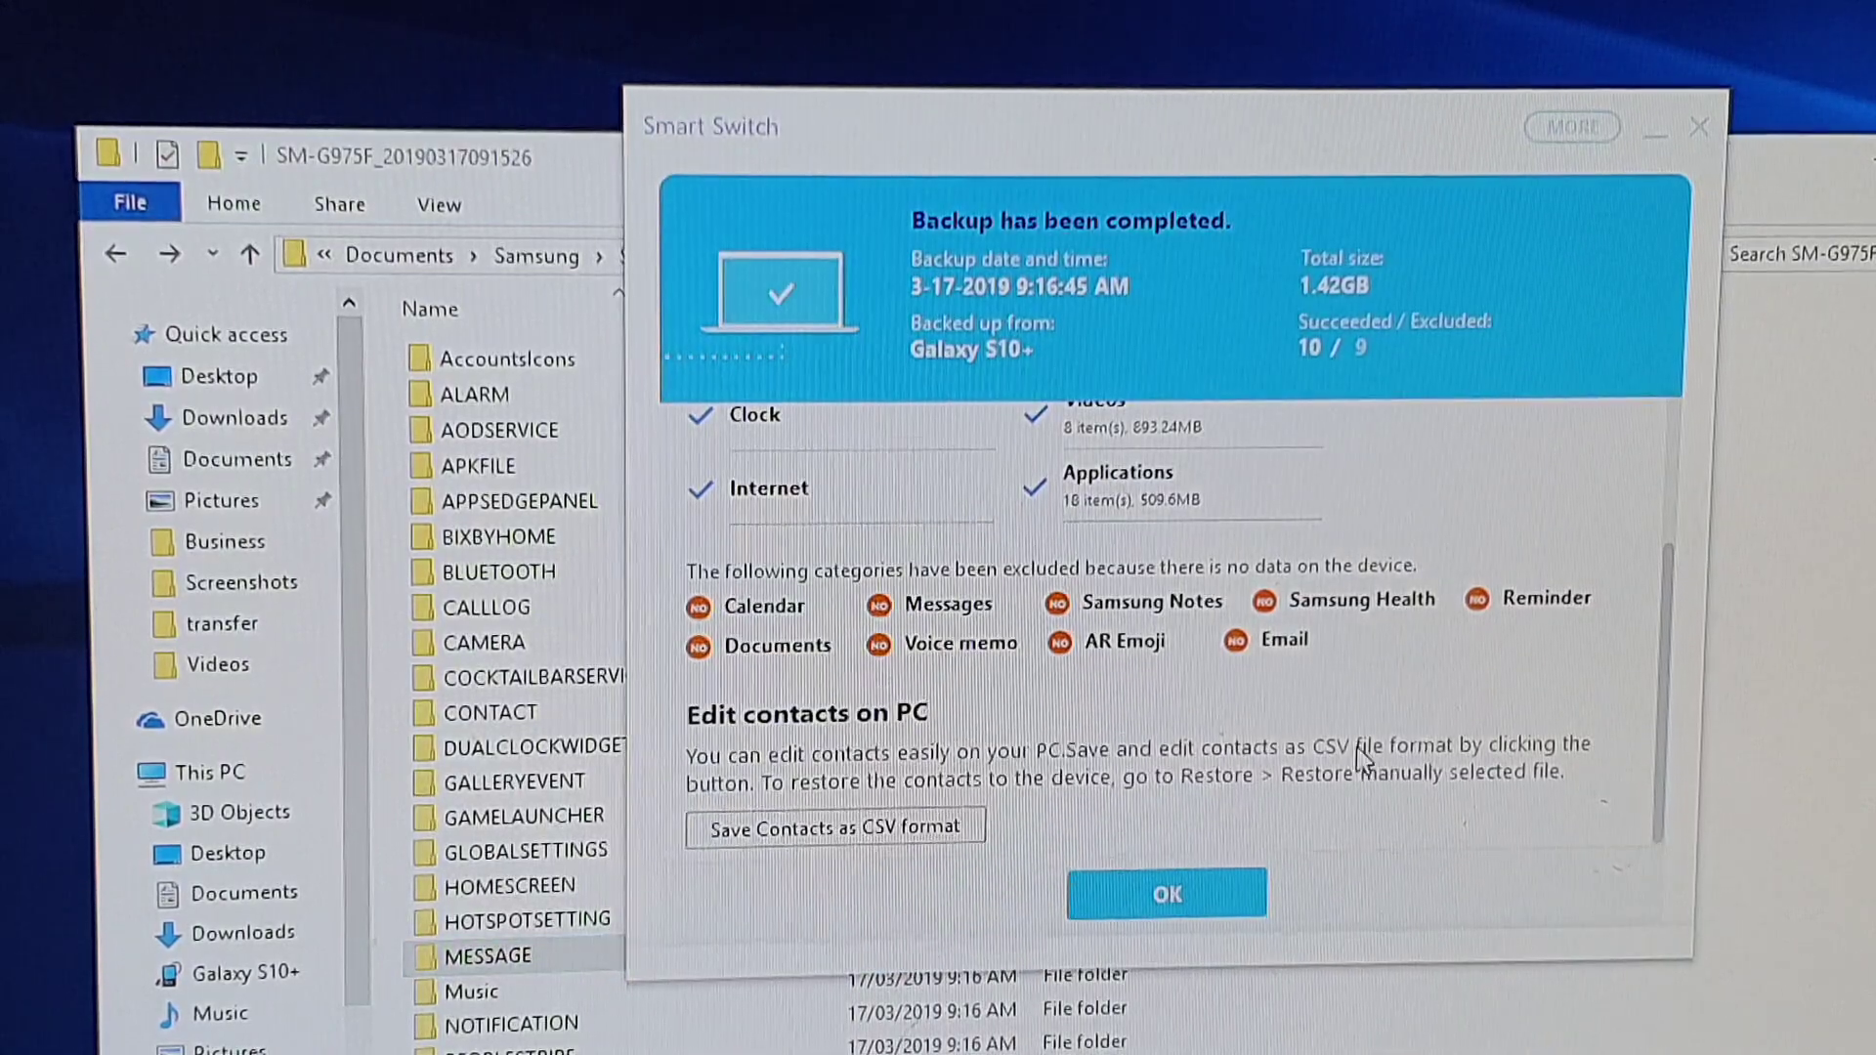
click(1209, 884)
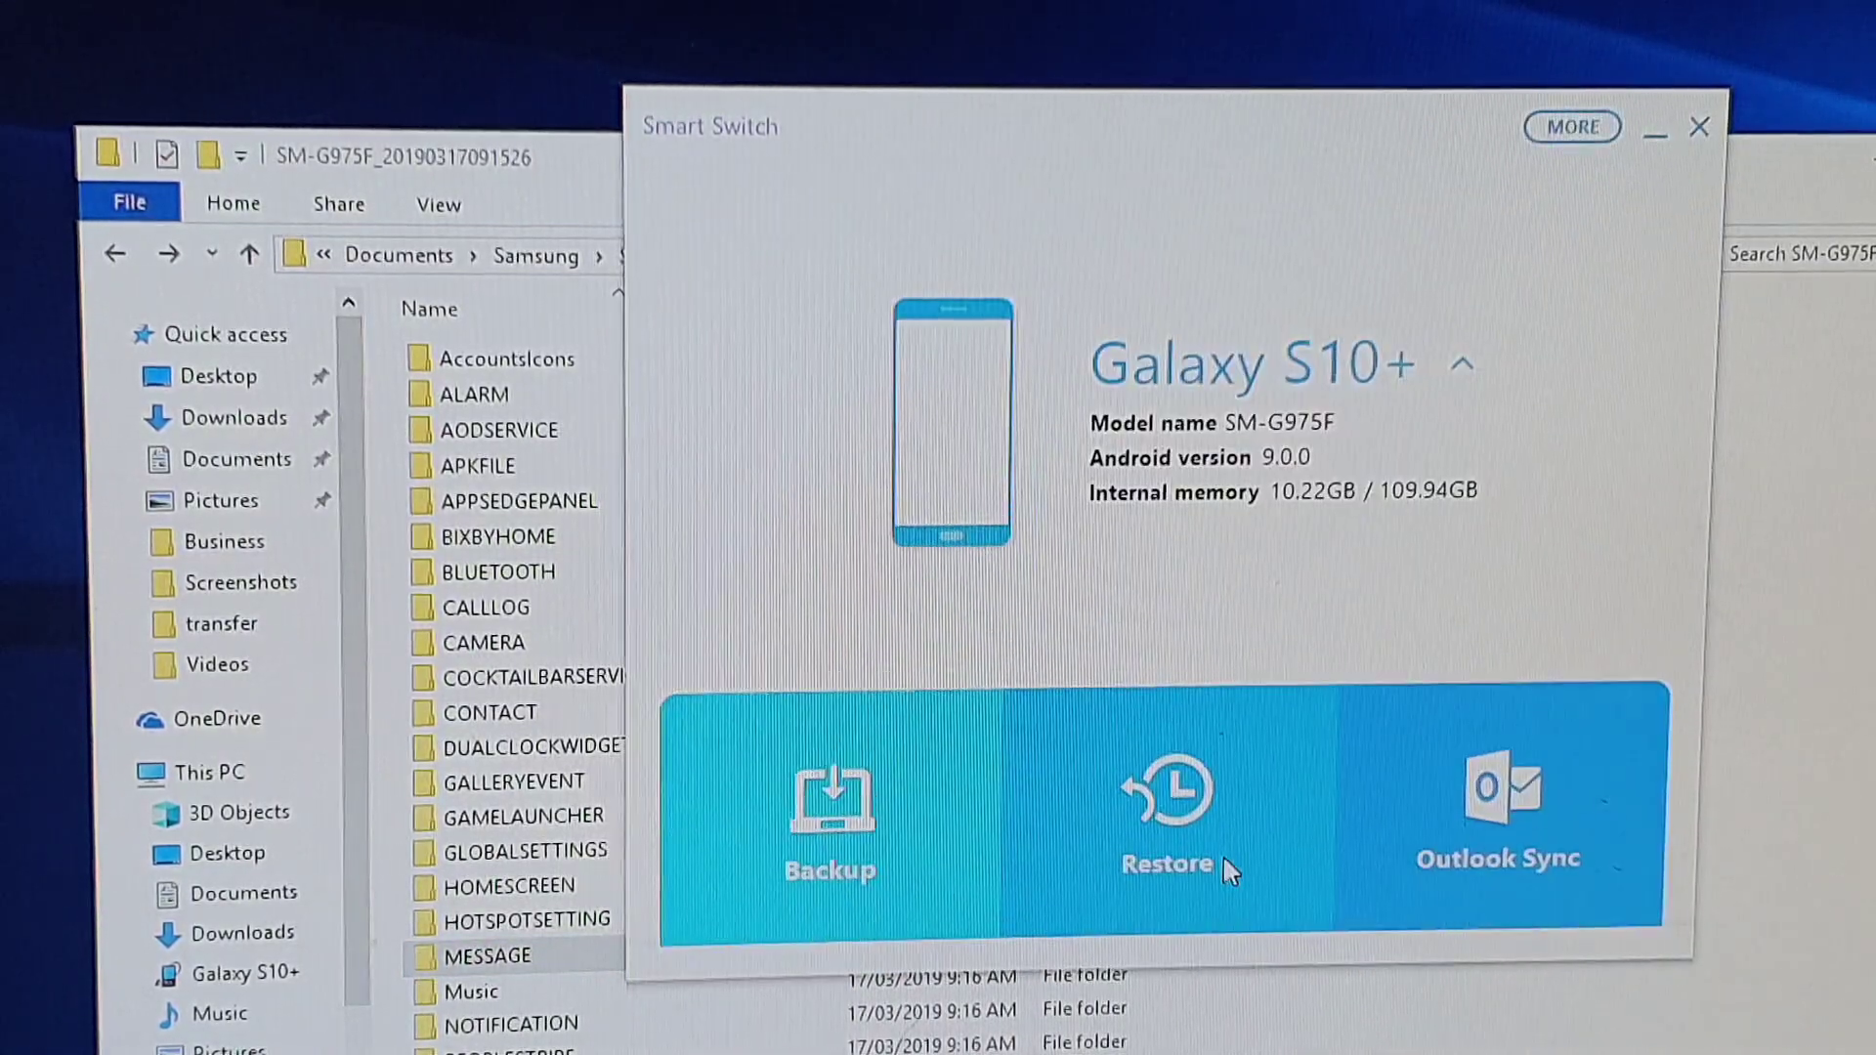
click(1224, 858)
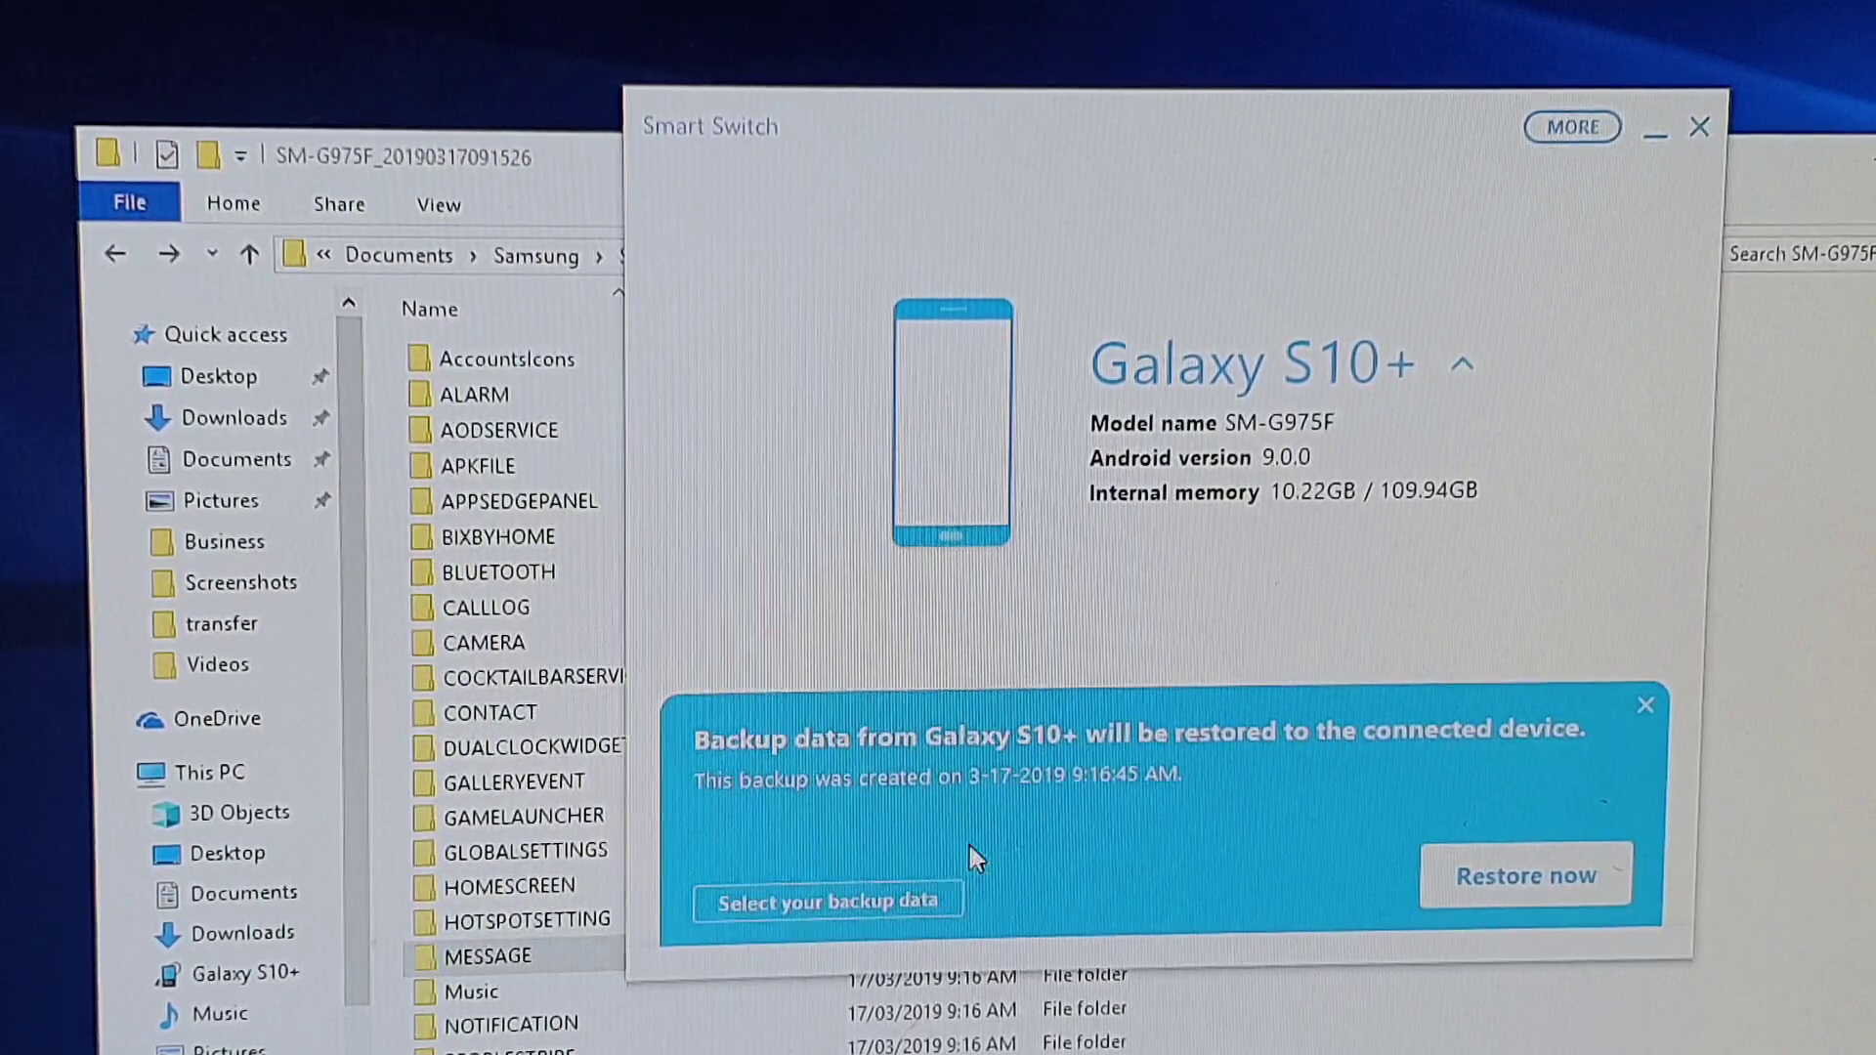
click(862, 901)
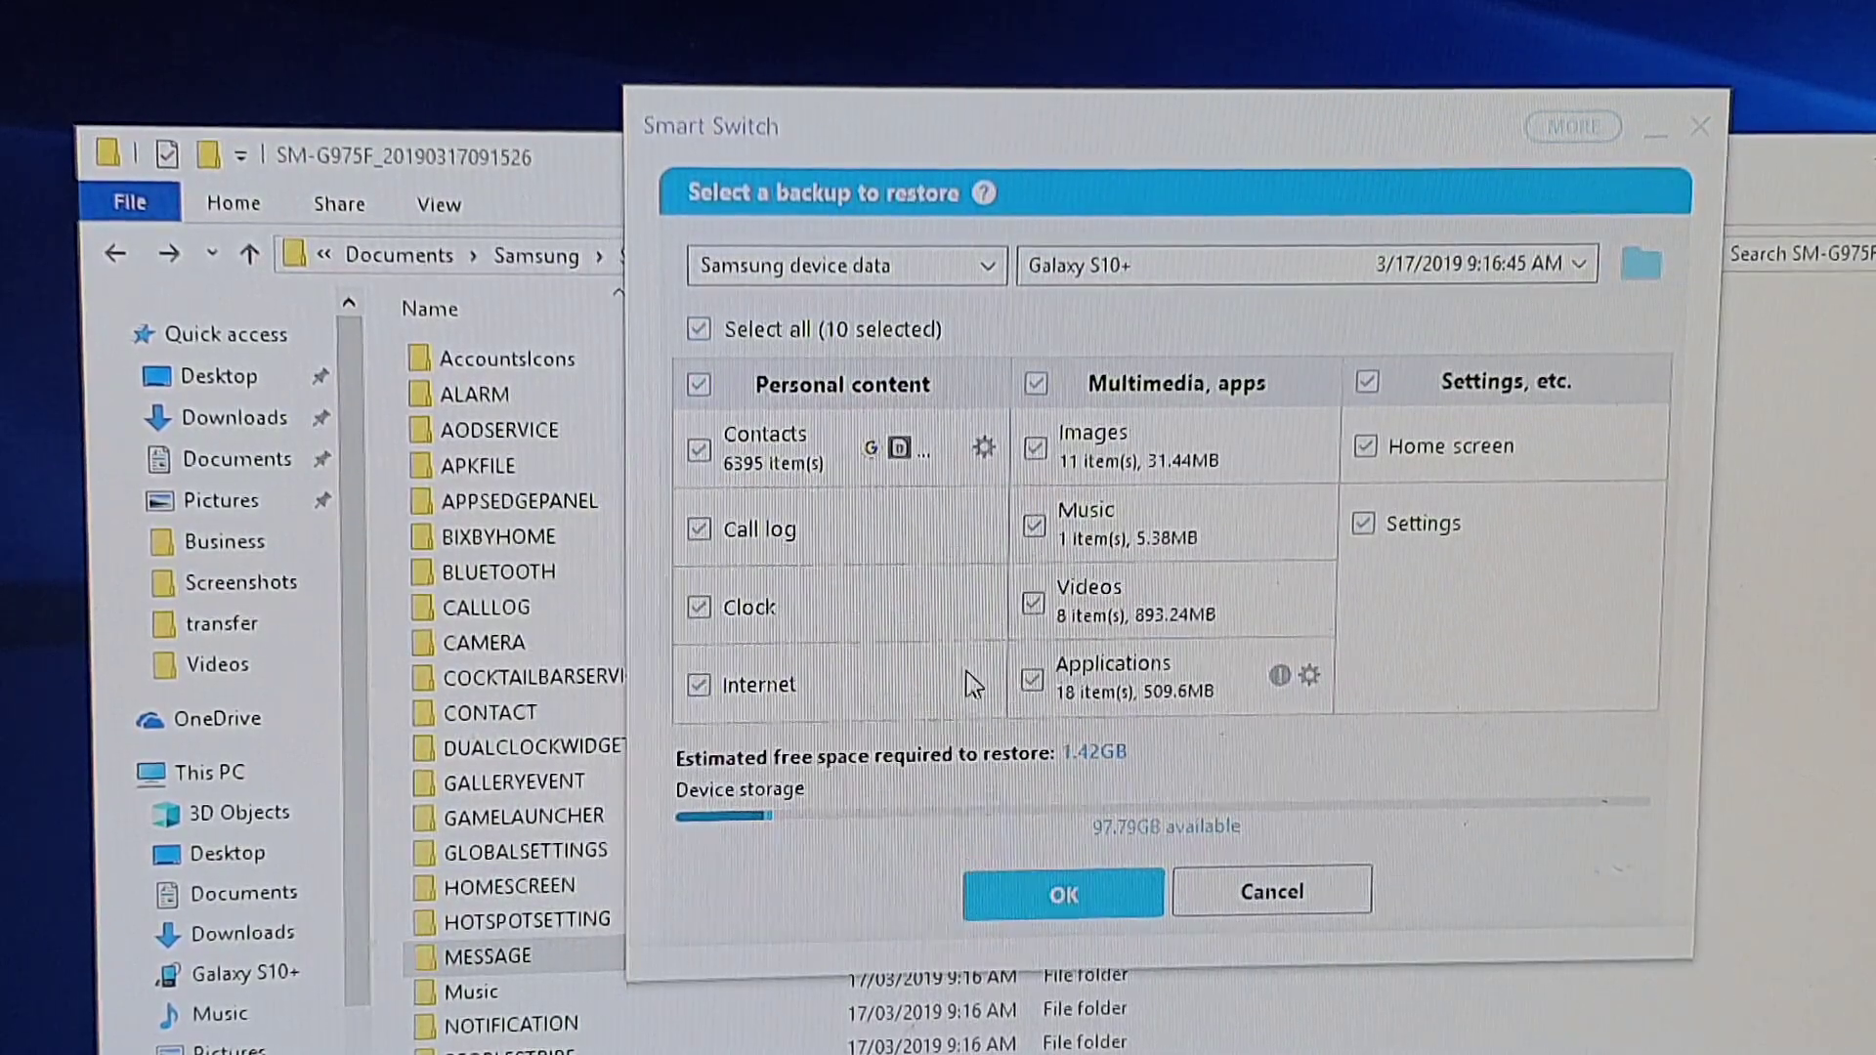
click(1143, 896)
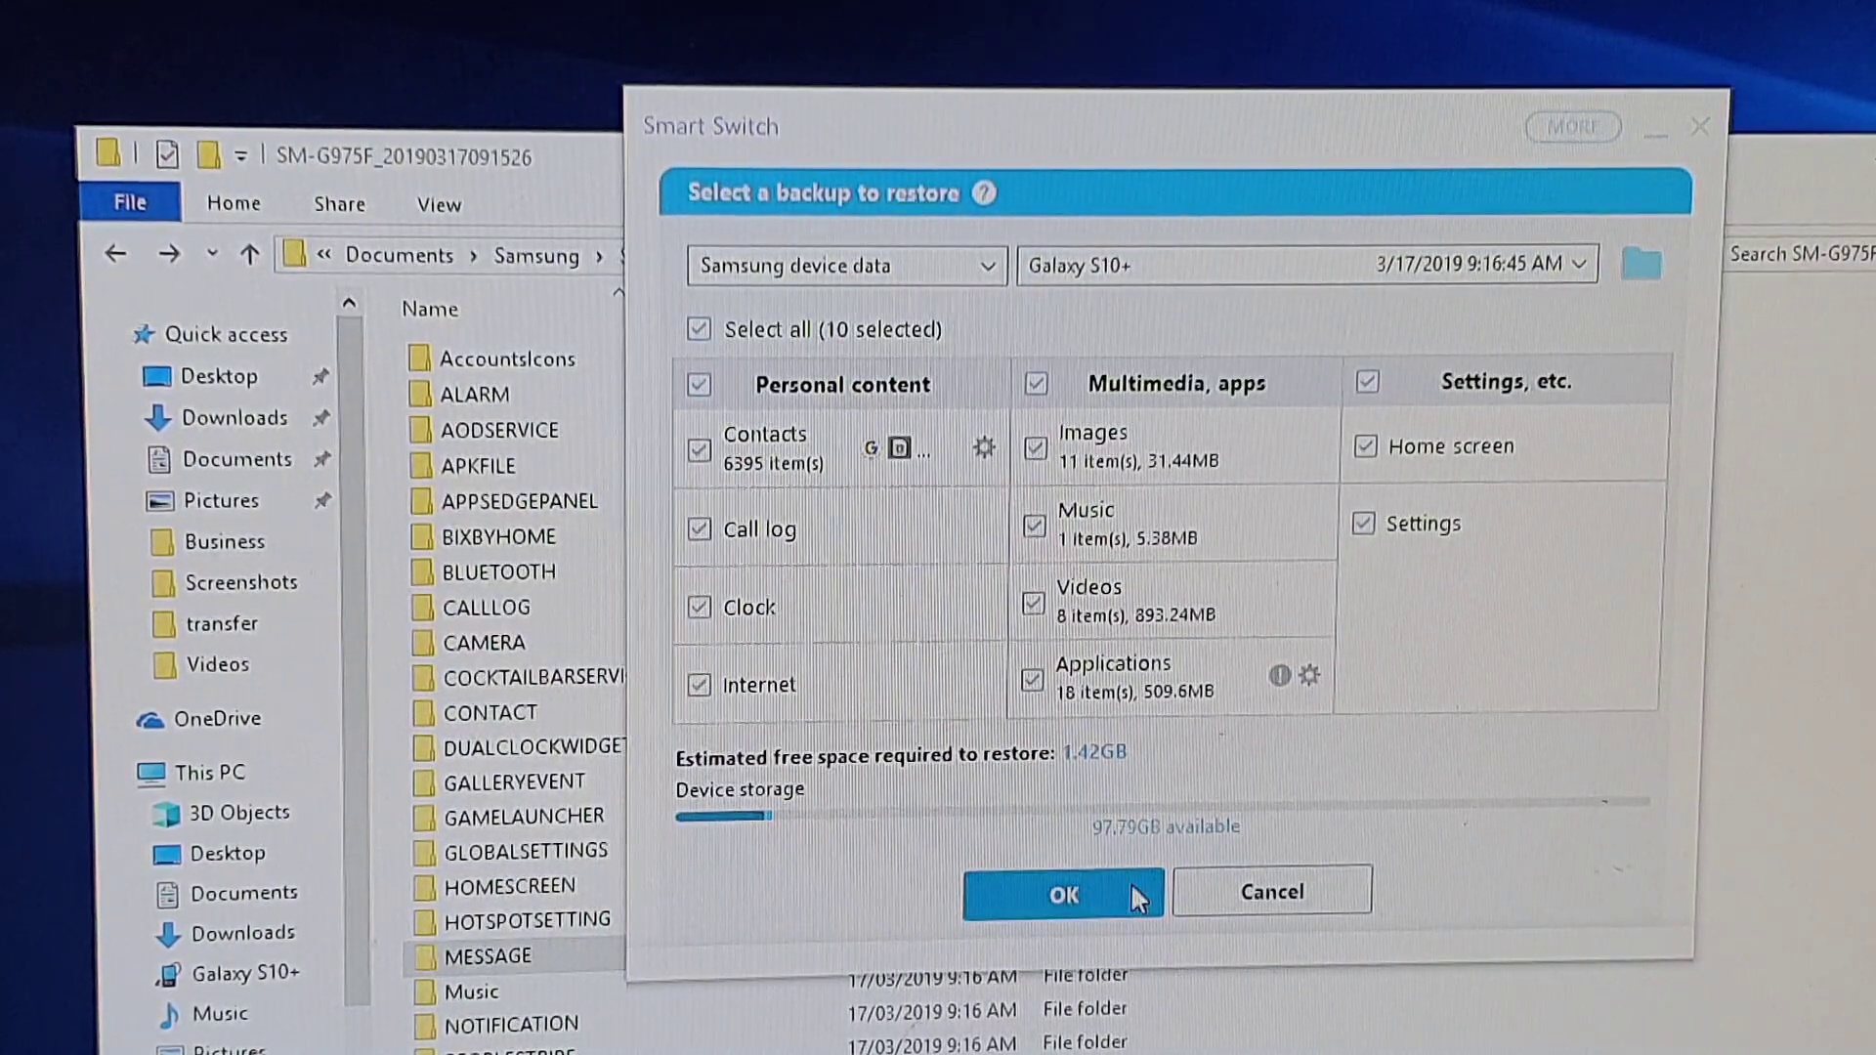